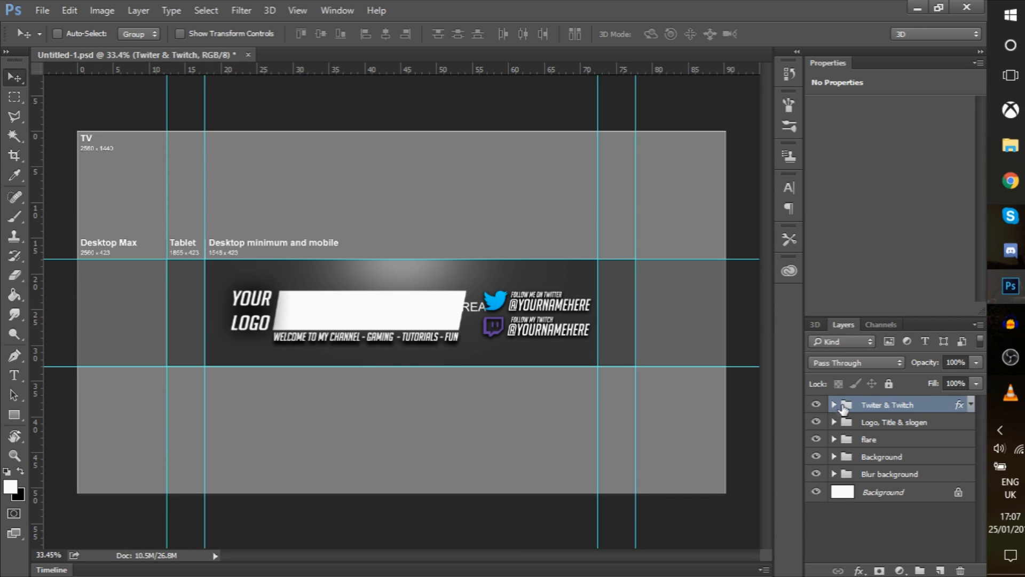
Expand the Twiter & Twitch group and open the twitter group's layers
click(835, 410)
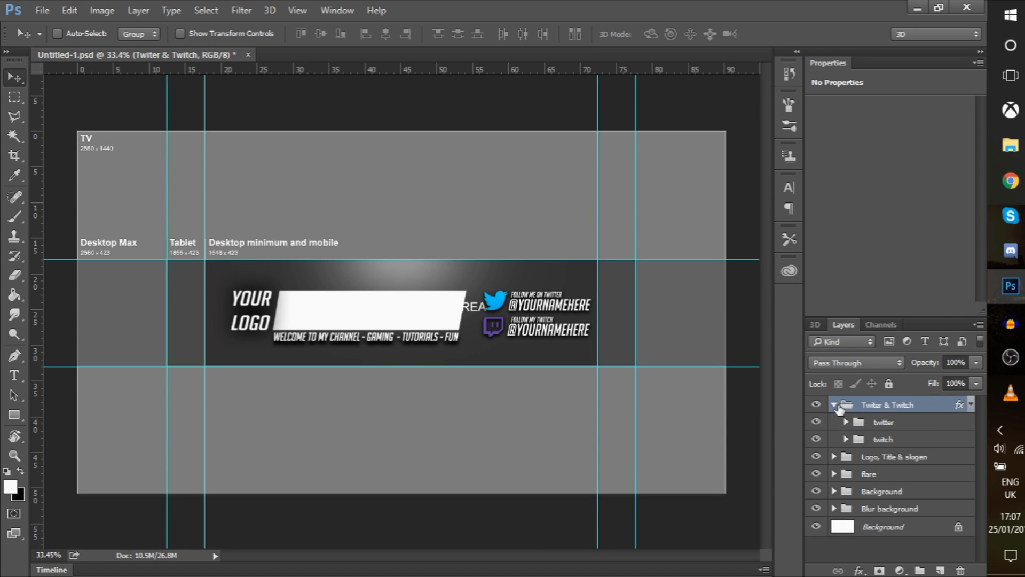
click(889, 426)
click(890, 441)
click(884, 426)
click(892, 443)
click(888, 428)
click(878, 443)
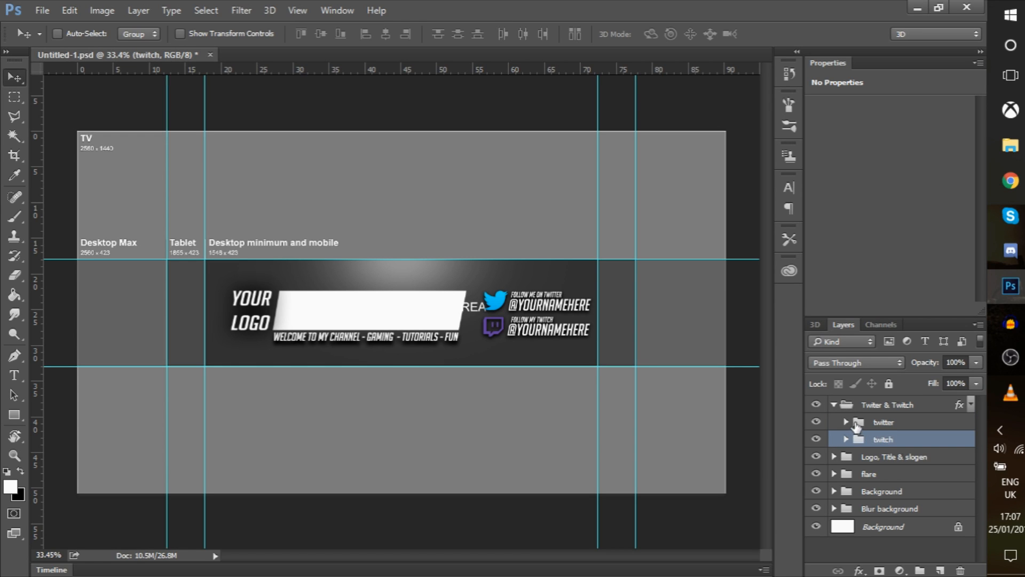
click(857, 426)
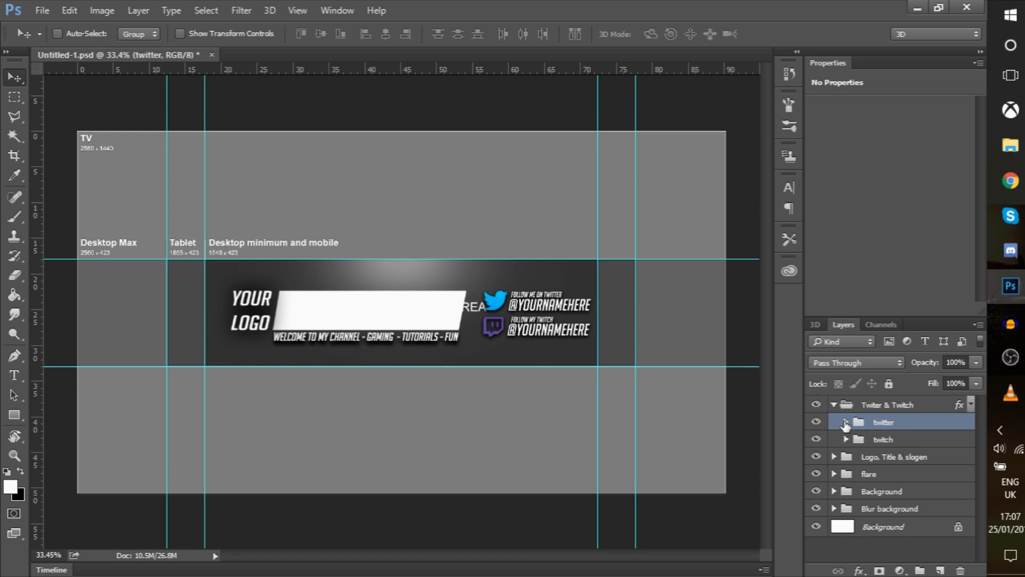
click(846, 422)
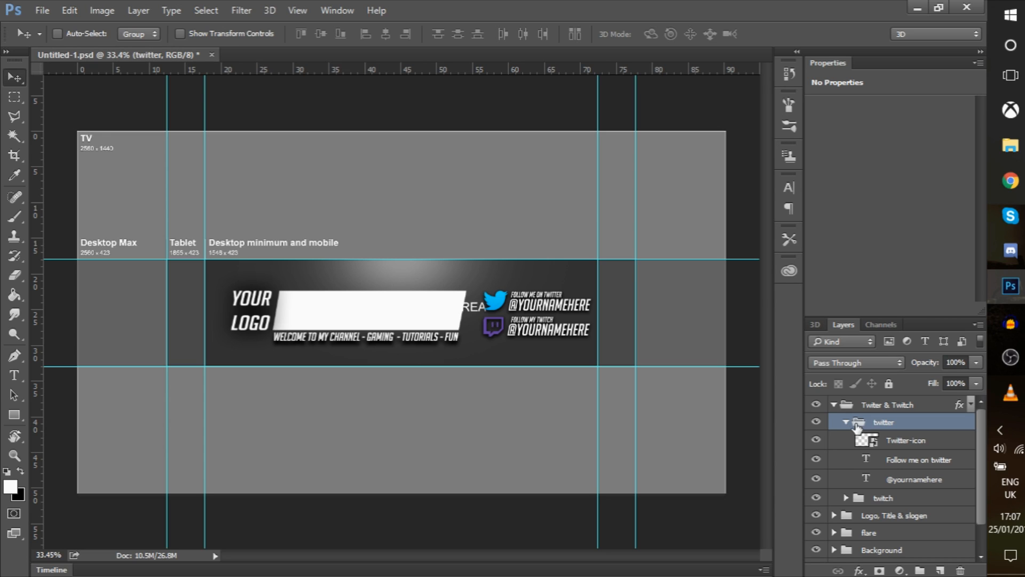
click(872, 449)
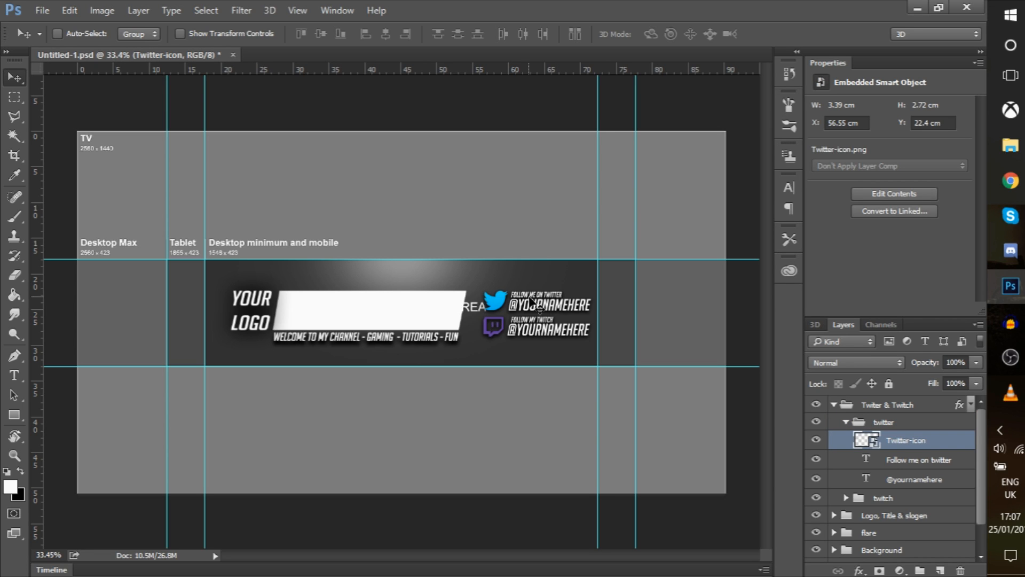
click(912, 458)
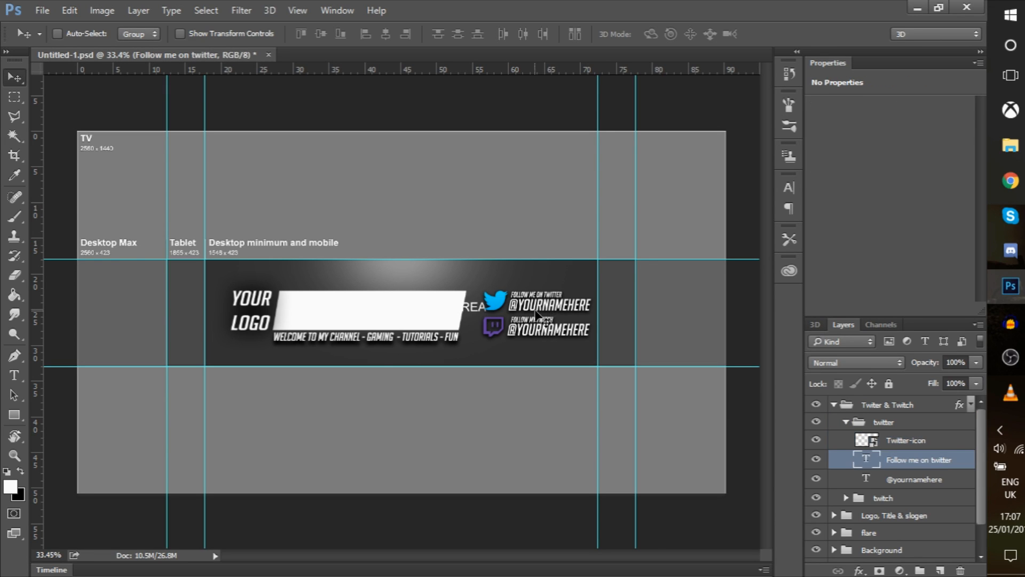
click(893, 479)
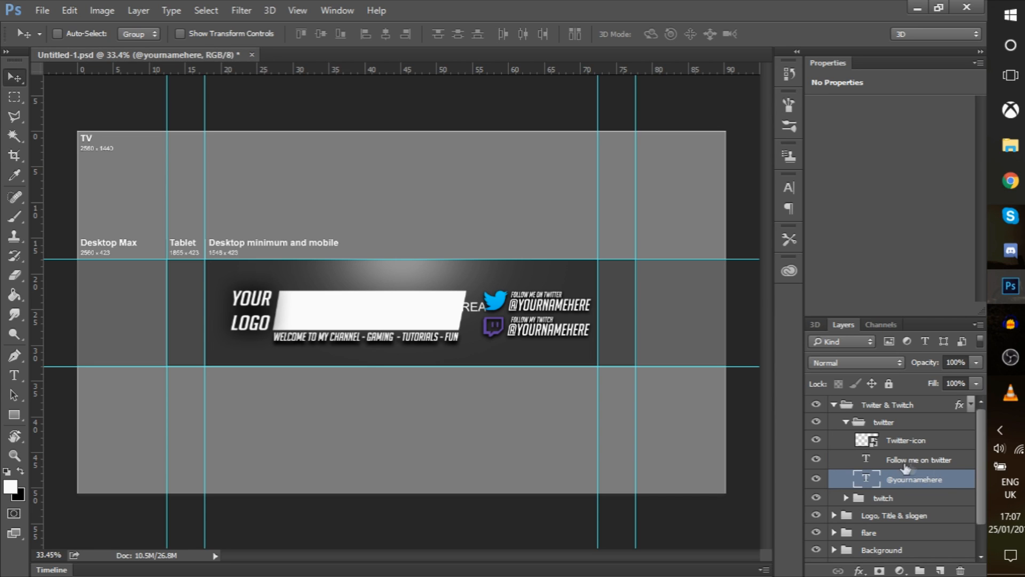
double_click(867, 480)
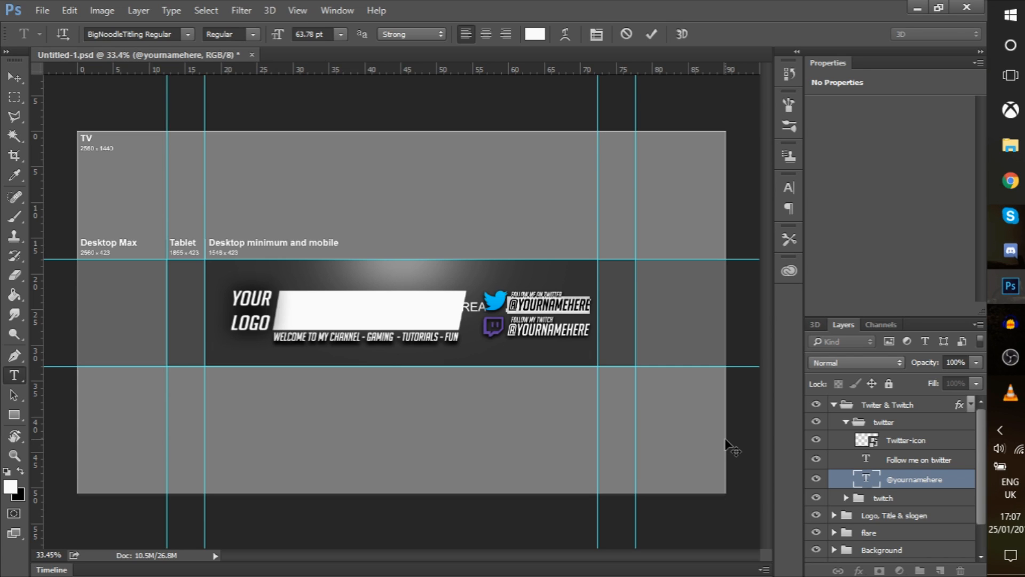
text(@)
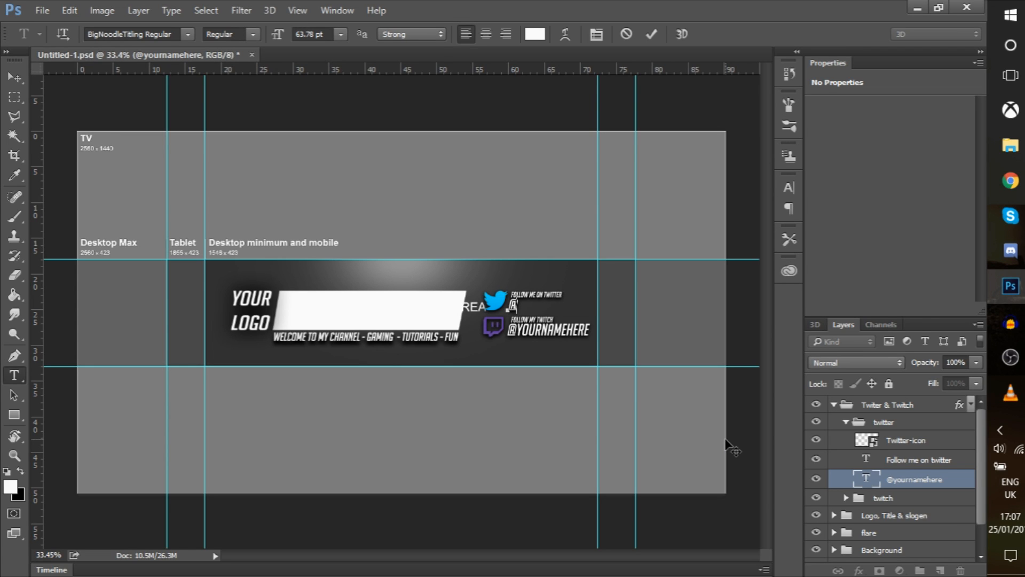
text(nerd_anubis)
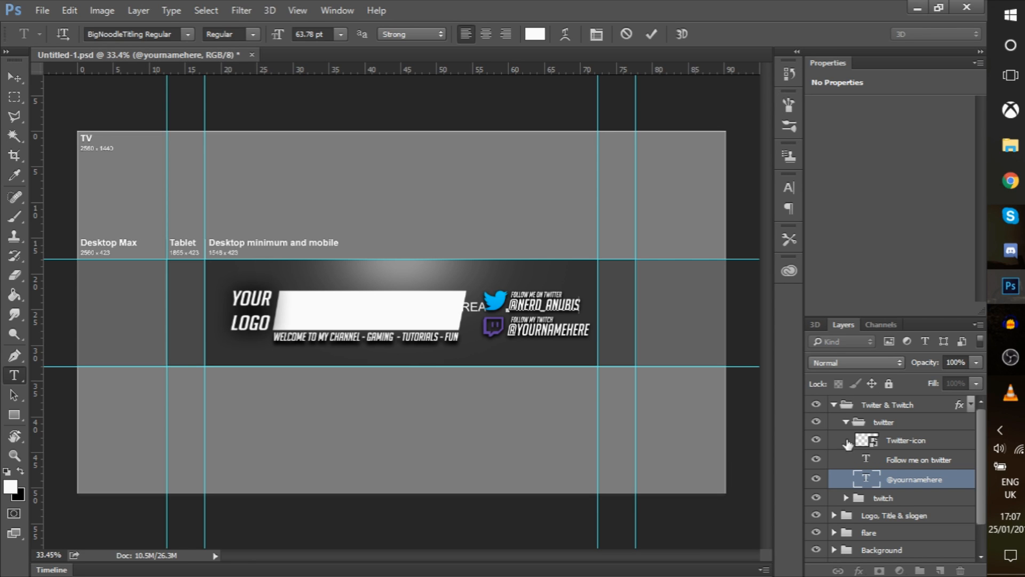
text(v)
click(846, 422)
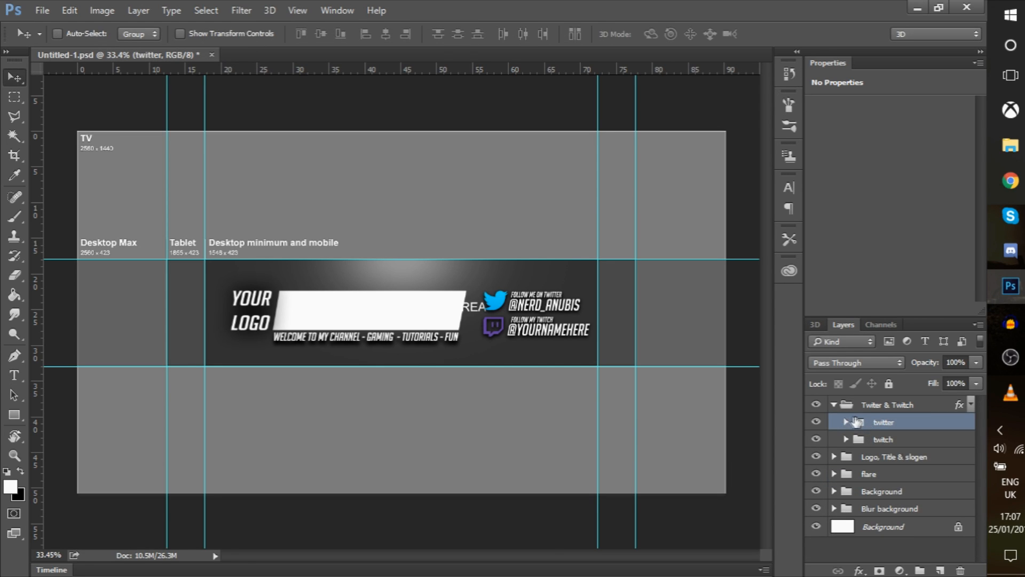
click(846, 439)
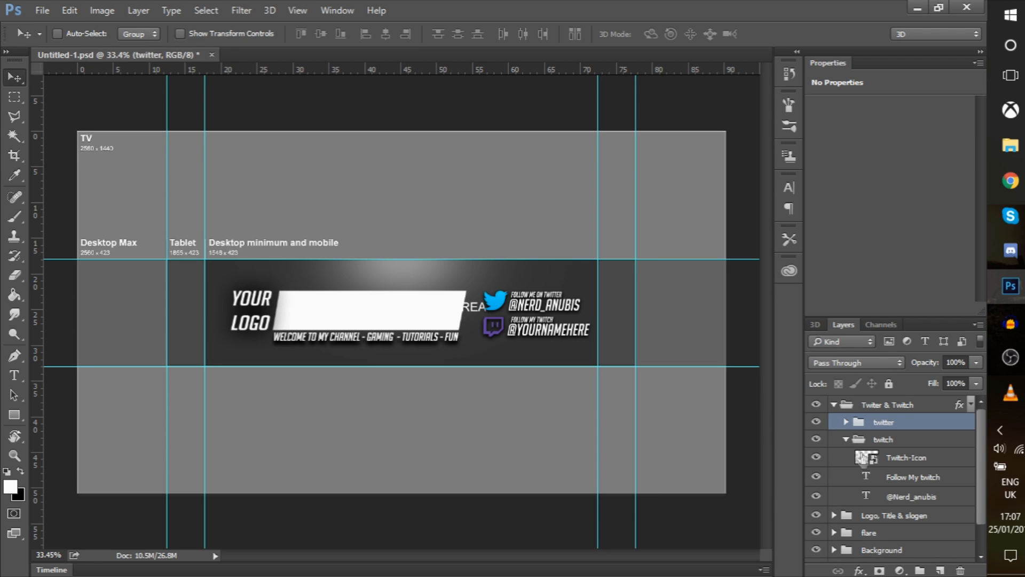
double_click(867, 496)
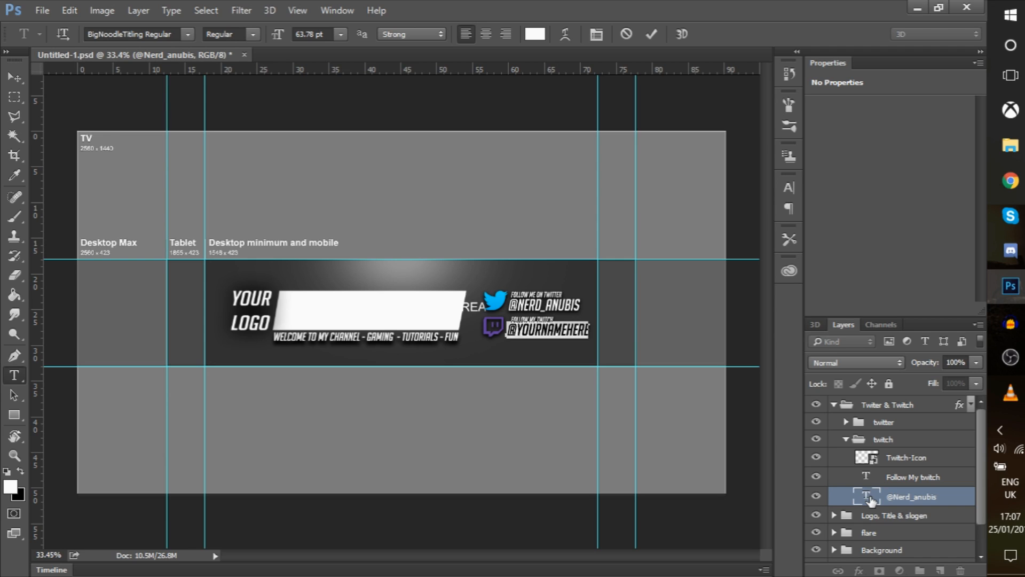
text(@)
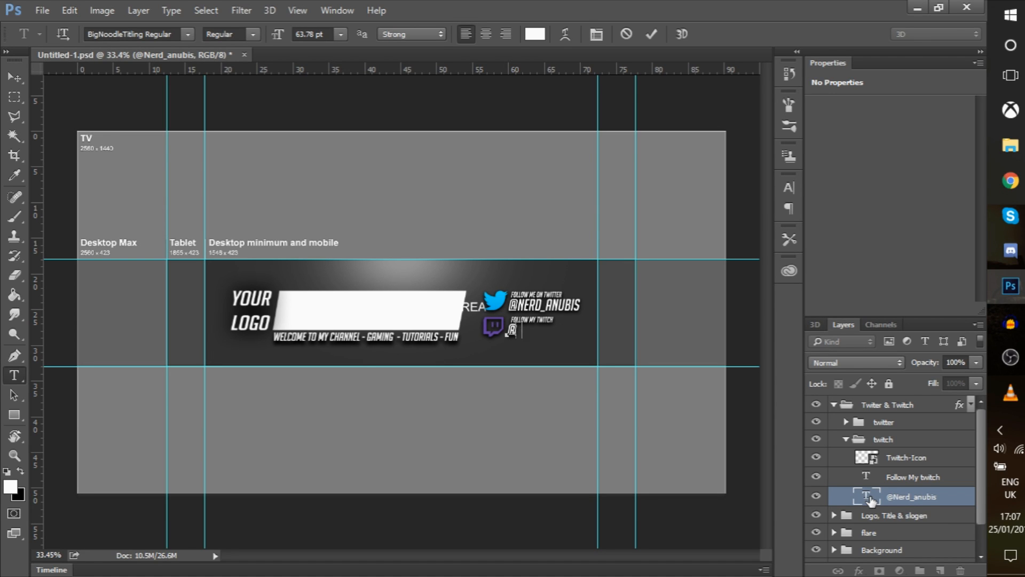
text(Nerd_anub)
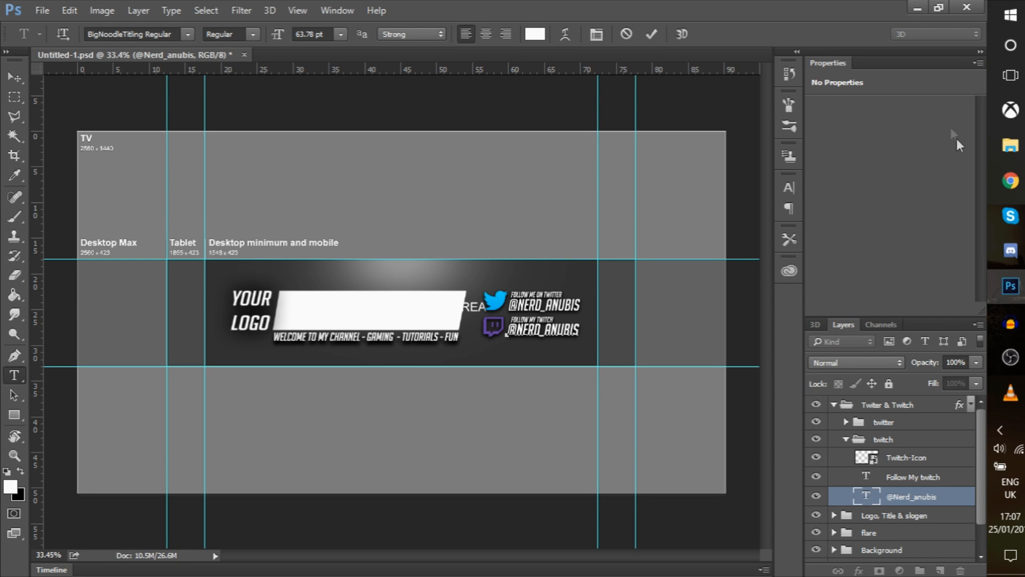
click(845, 440)
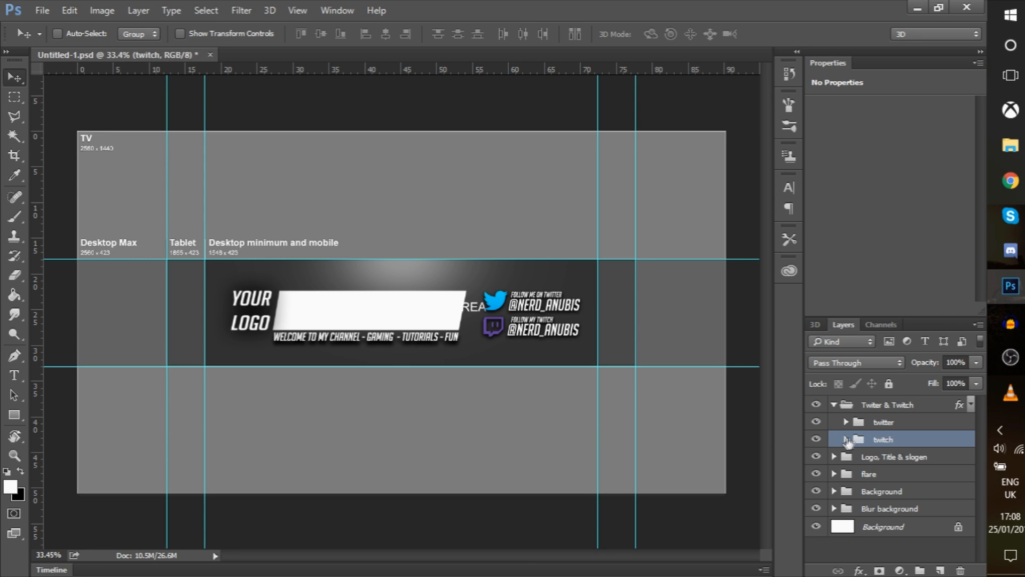
click(890, 428)
click(907, 438)
click(899, 428)
click(902, 441)
key(Delete)
click(886, 422)
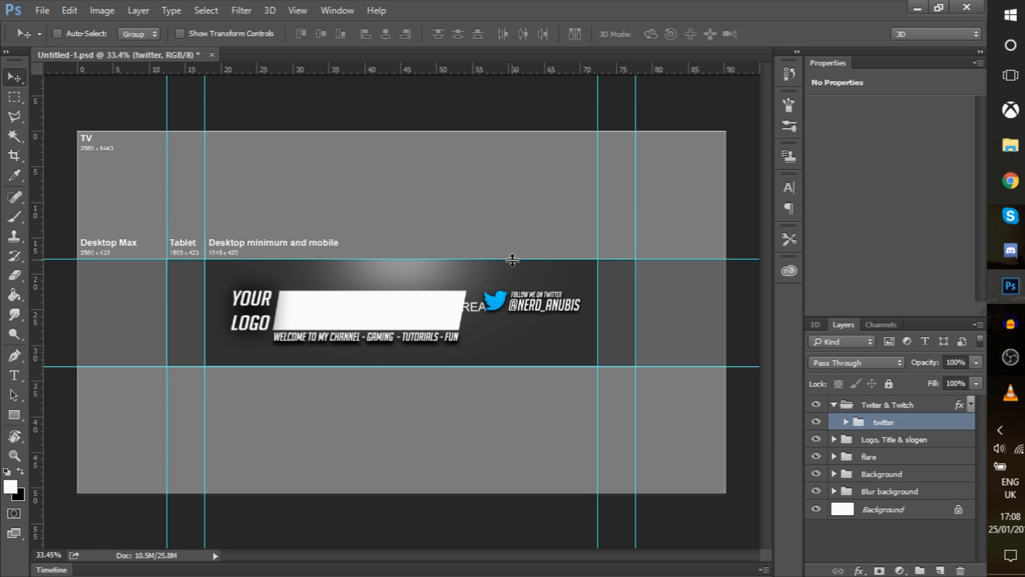
drag(532, 274, 525, 287)
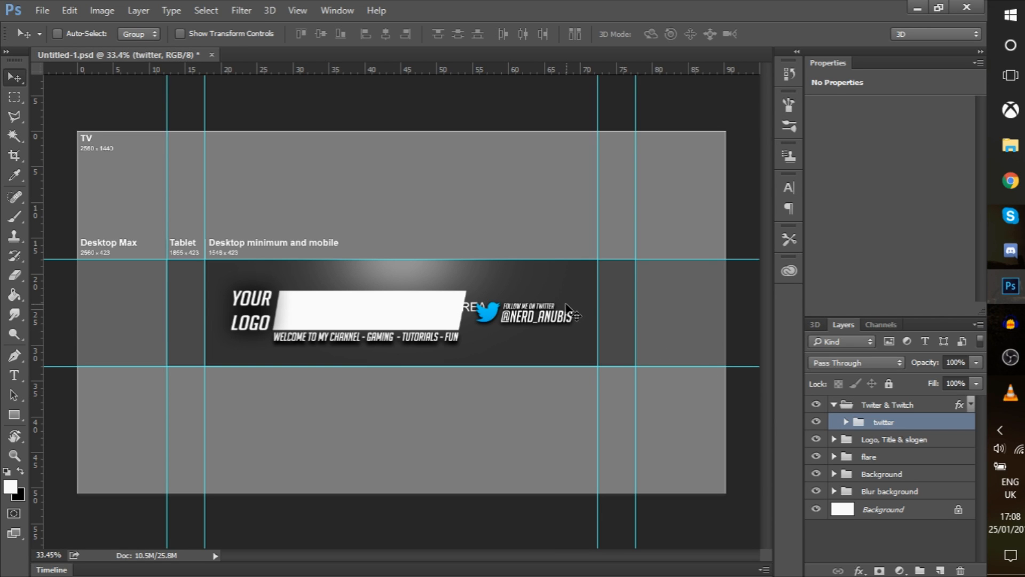
key(ctrl+z)
key(ctrl+z)
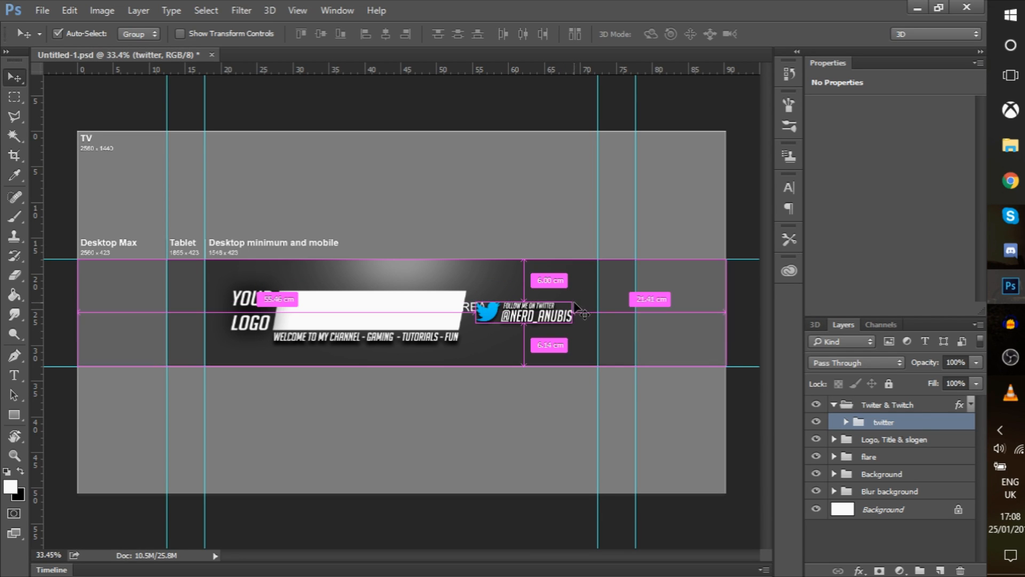
key(ctrl+z)
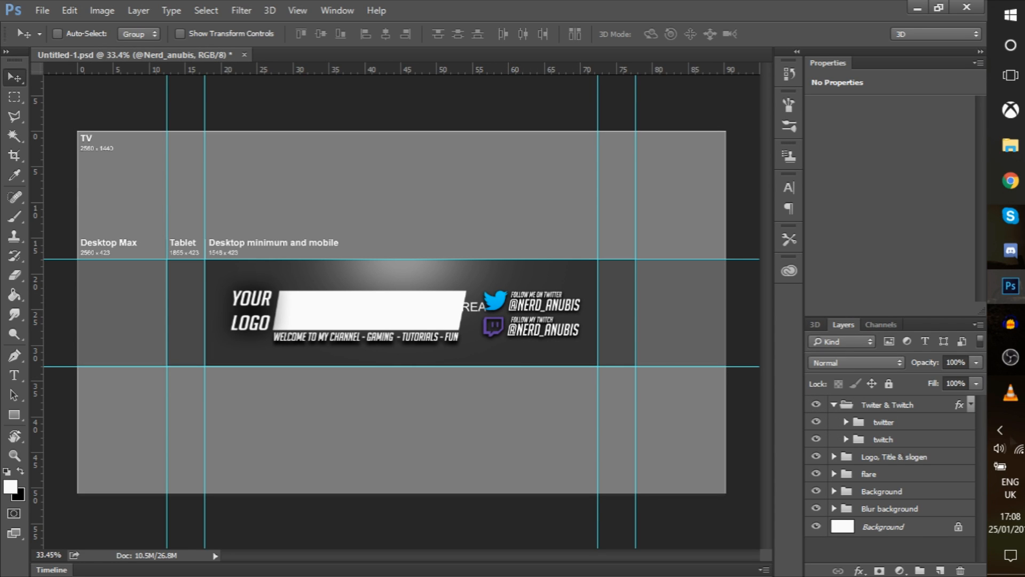
Edit the Slogen text to read 'WELCOME TO MY CHANNEL - GAMING - TUTORIALS - FUN'
click(834, 405)
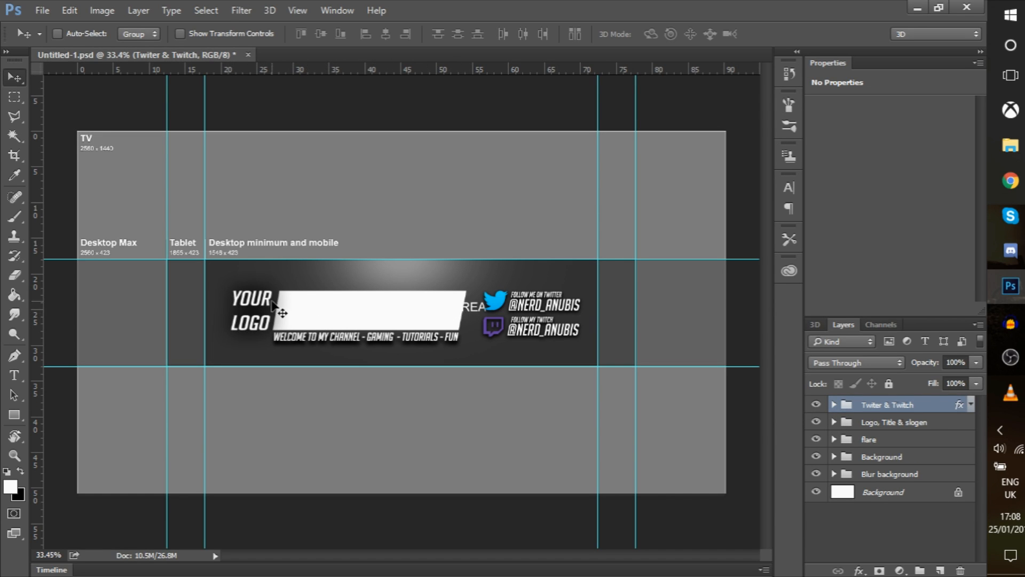
click(834, 422)
click(885, 443)
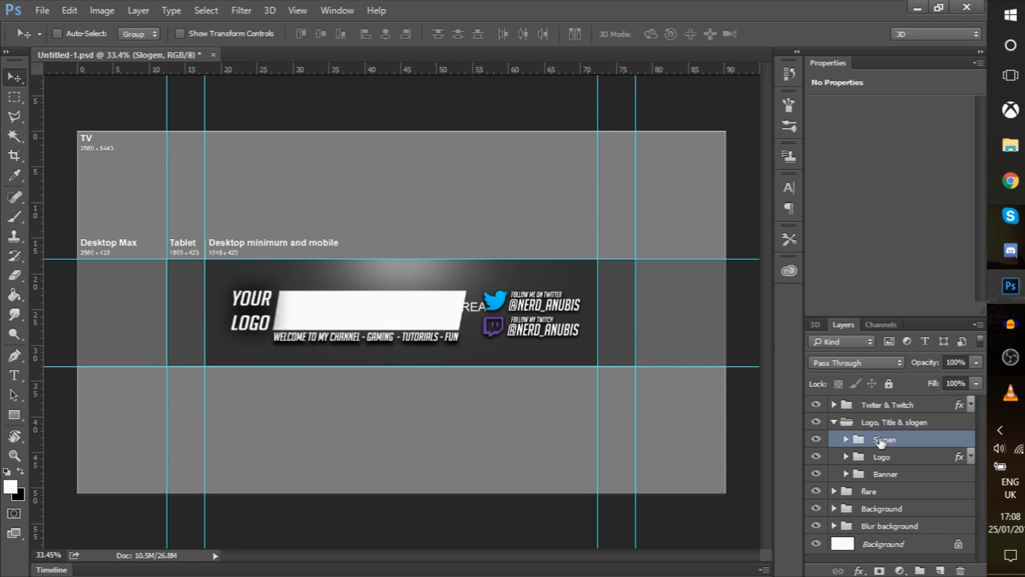
click(847, 439)
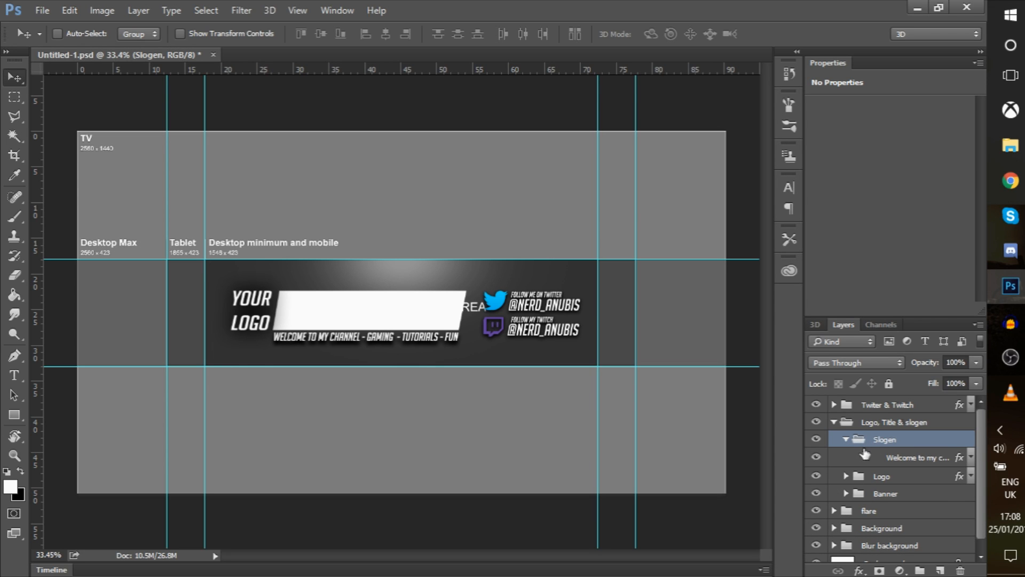
double_click(867, 457)
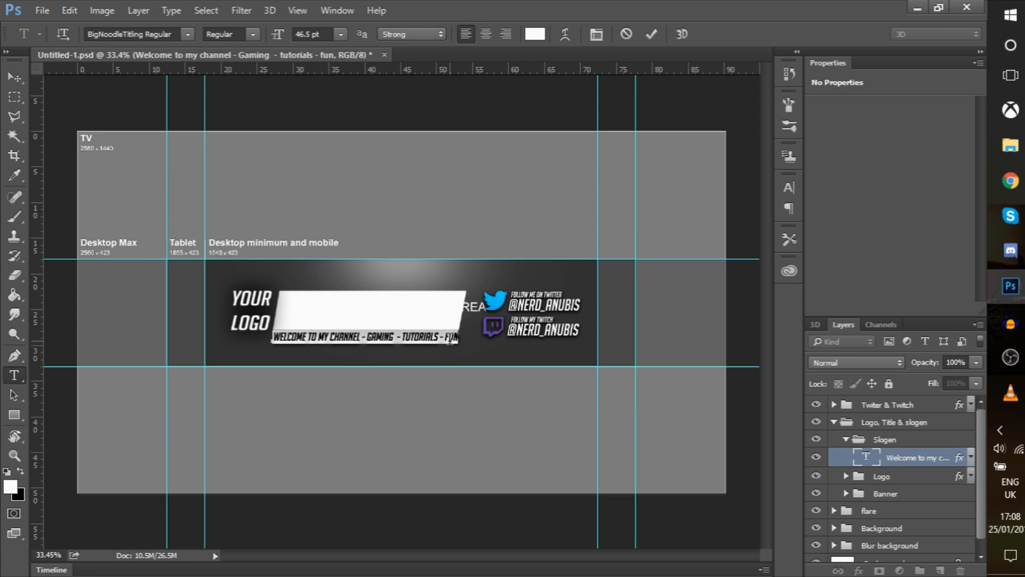
key(ctrl+Return)
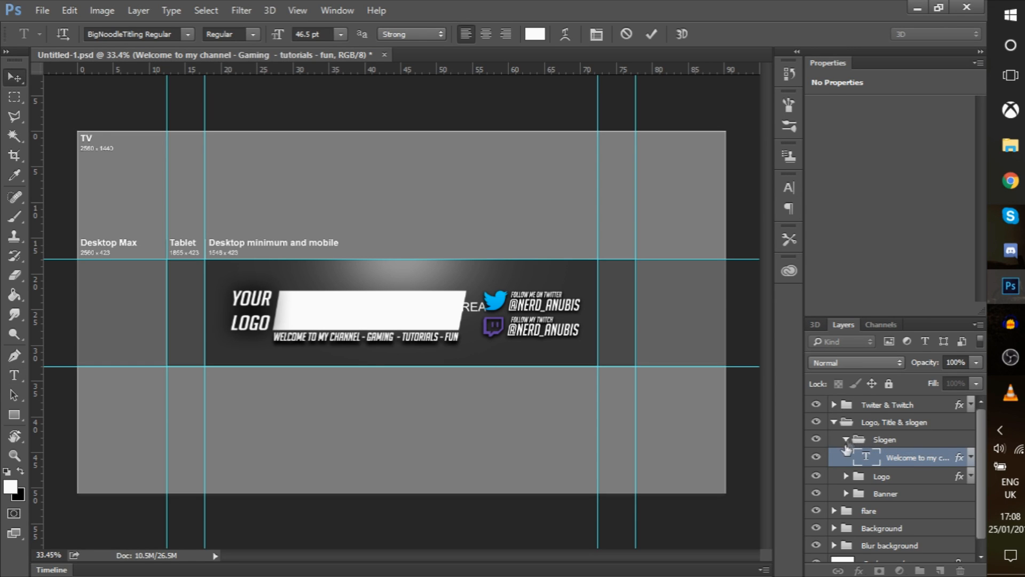
Collapse Slogen and select the Your logo text layer inside the Logo group
click(847, 440)
click(867, 457)
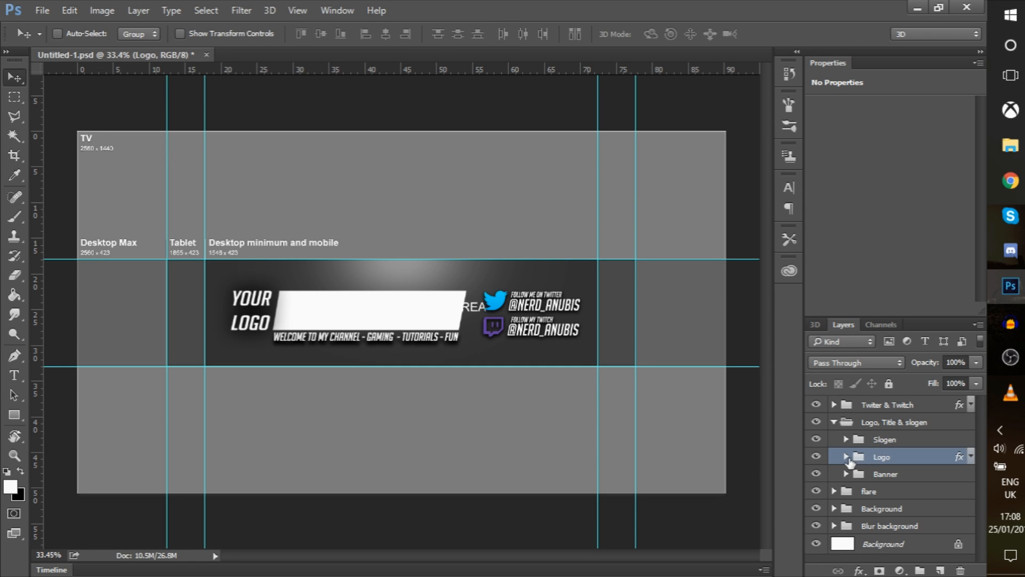
click(846, 457)
click(894, 475)
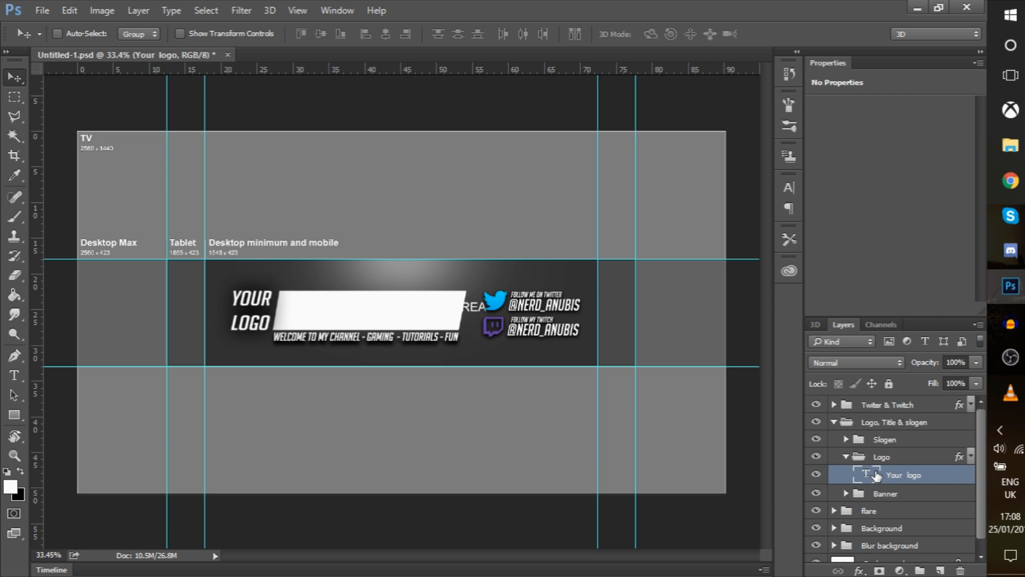
mouse_move(992, 183)
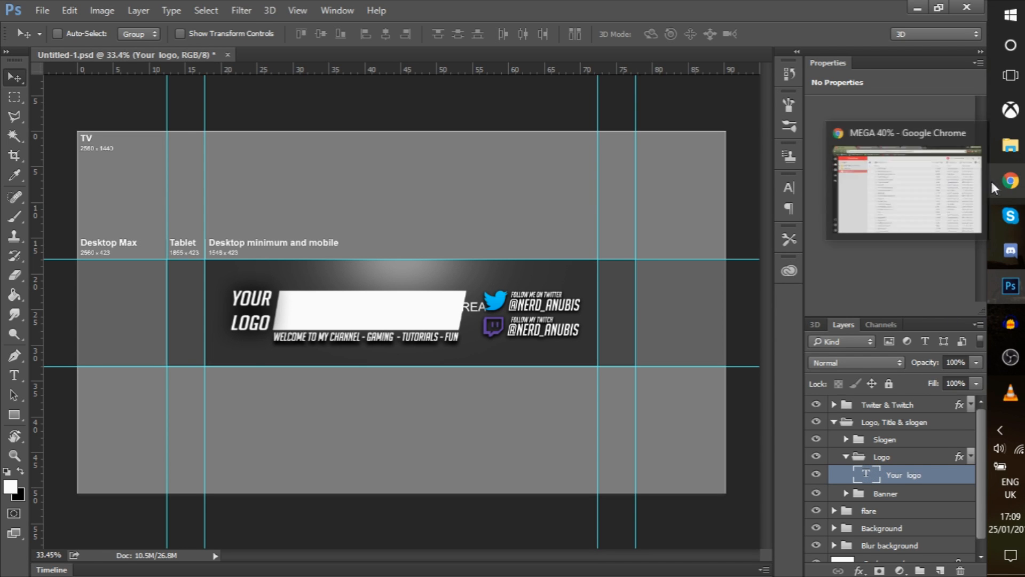
Drag NN Logo.psd from the Art Work > Logo folder onto the banner canvas
click(1013, 152)
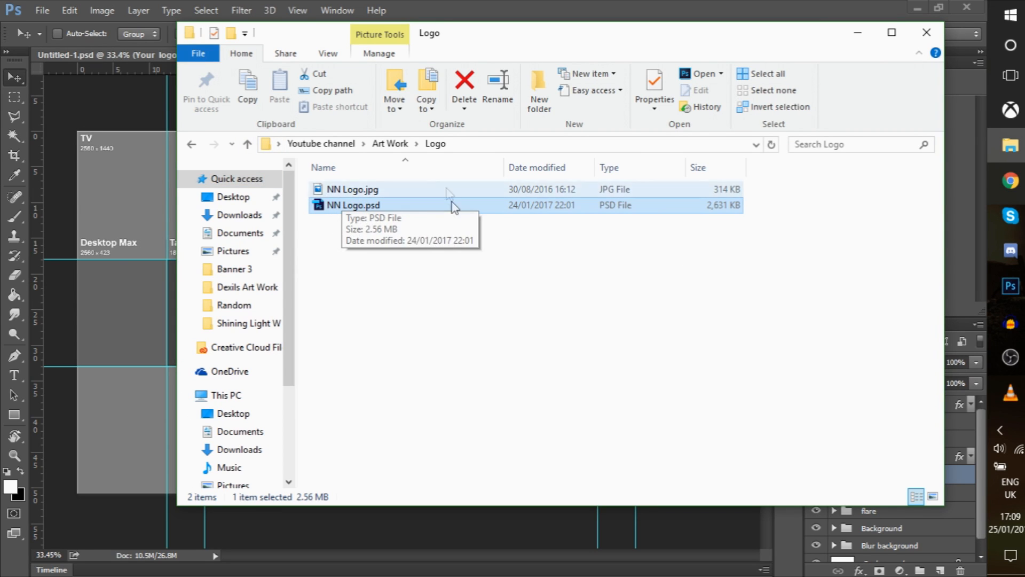
drag(382, 205, 130, 225)
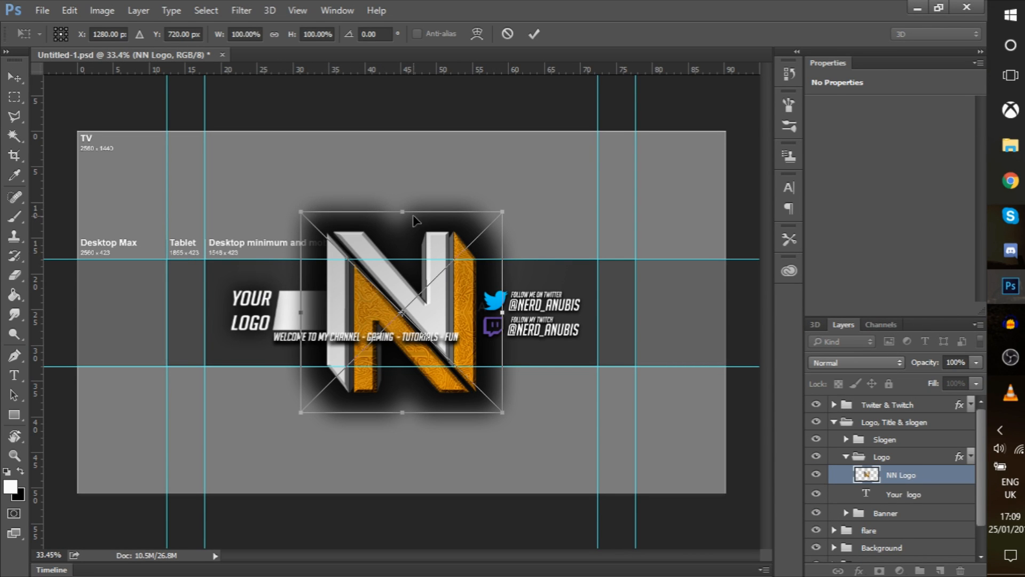
Move, scale down and slant the NN logo onto the white bar's left end
drag(392, 278, 256, 298)
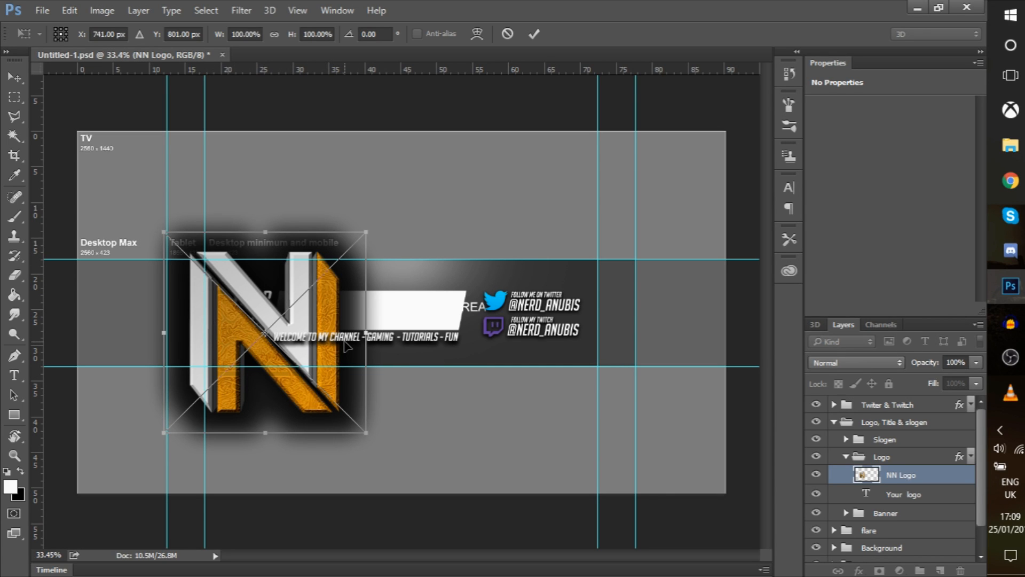
drag(368, 433, 302, 369)
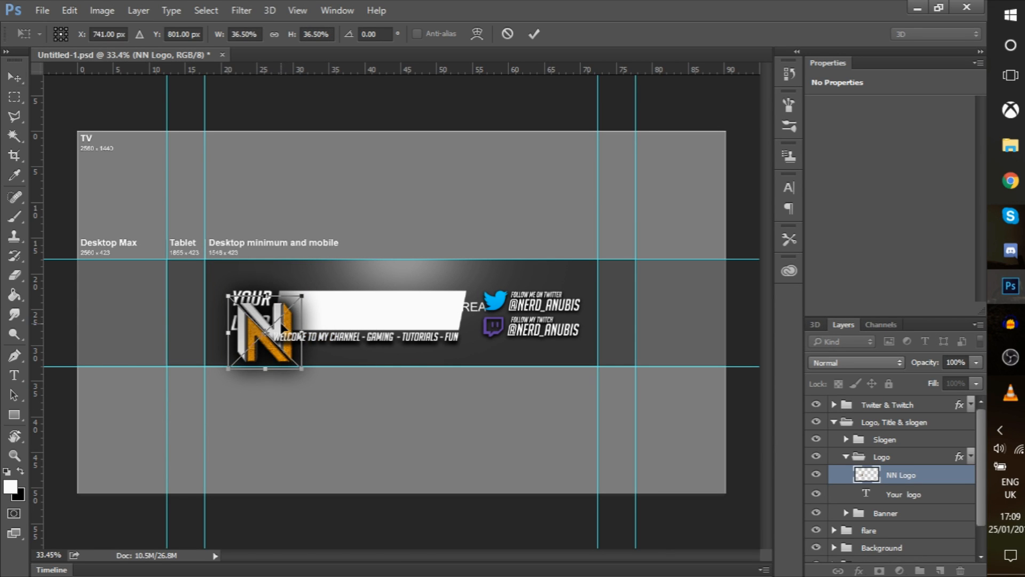
key(Return)
drag(286, 314, 271, 291)
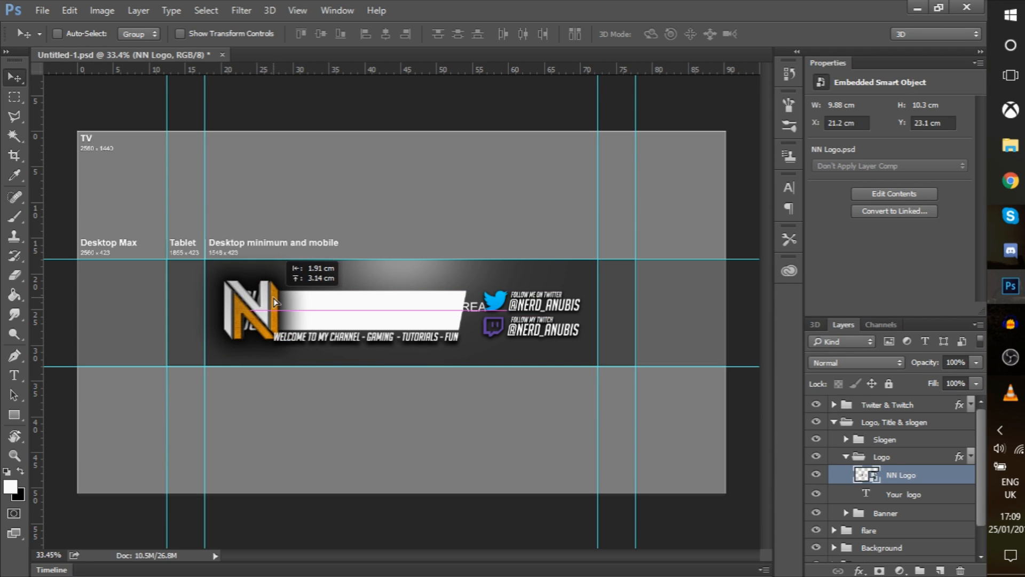
key(ctrl+t)
drag(288, 350, 278, 314)
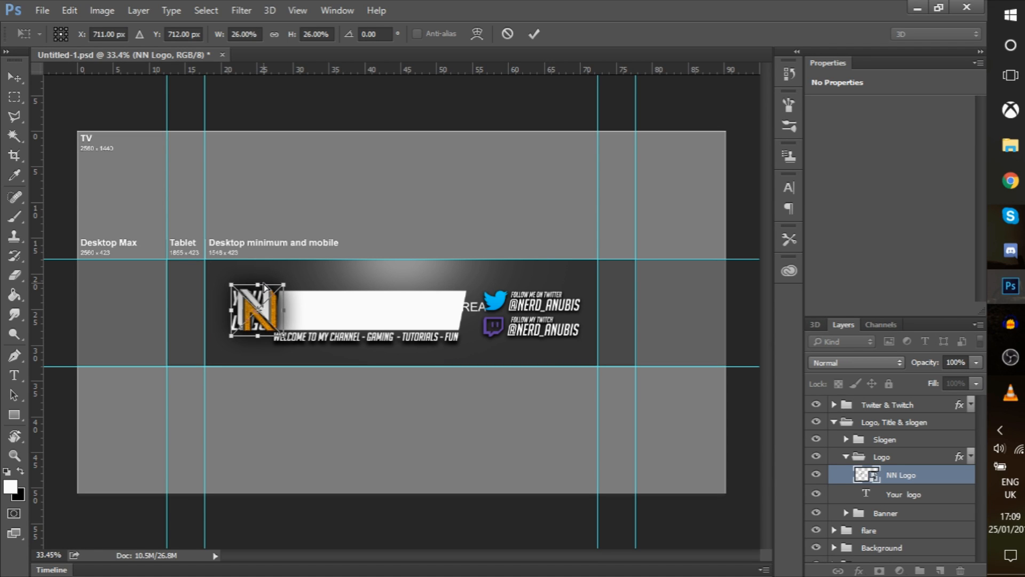
drag(262, 290, 267, 292)
key(Return)
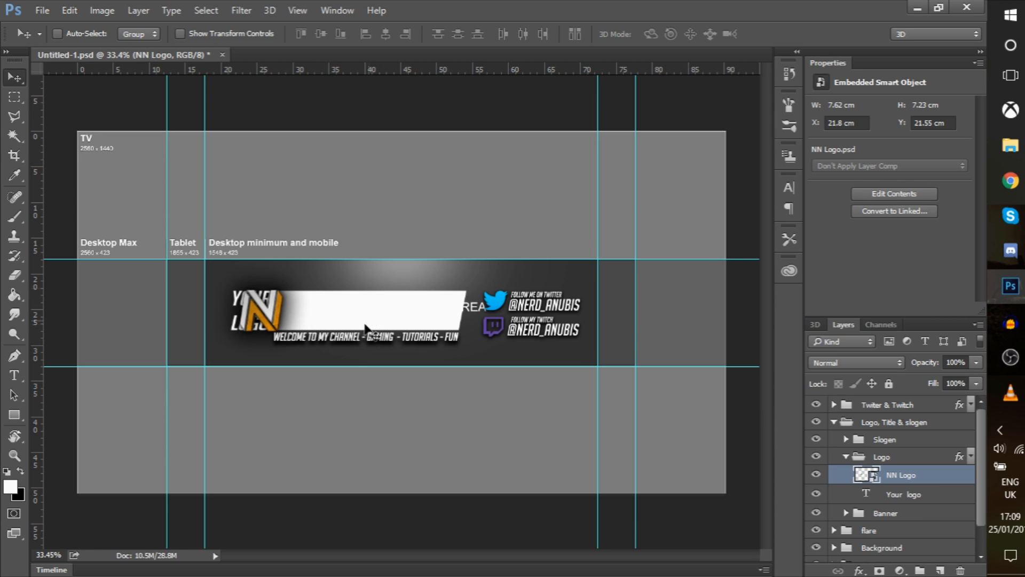
Delete the Your logo placeholder text layer and nudge the NN logo slightly left
click(944, 498)
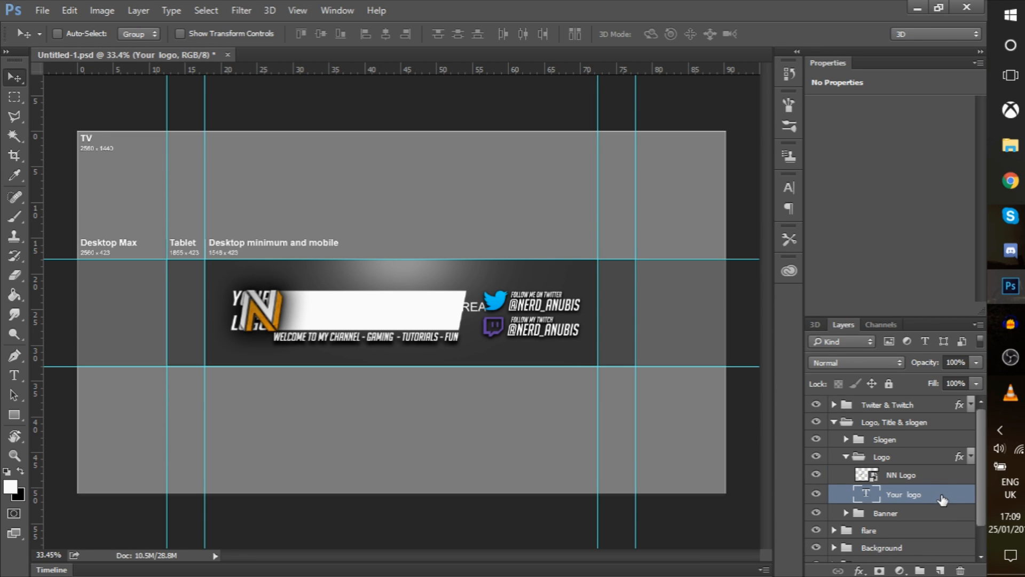
key(Delete)
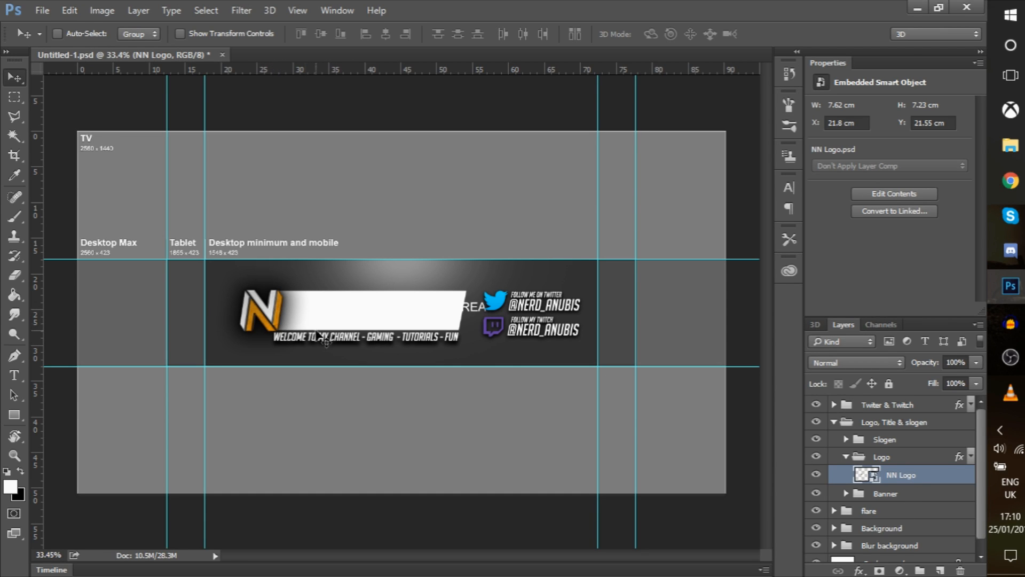
drag(295, 318, 300, 317)
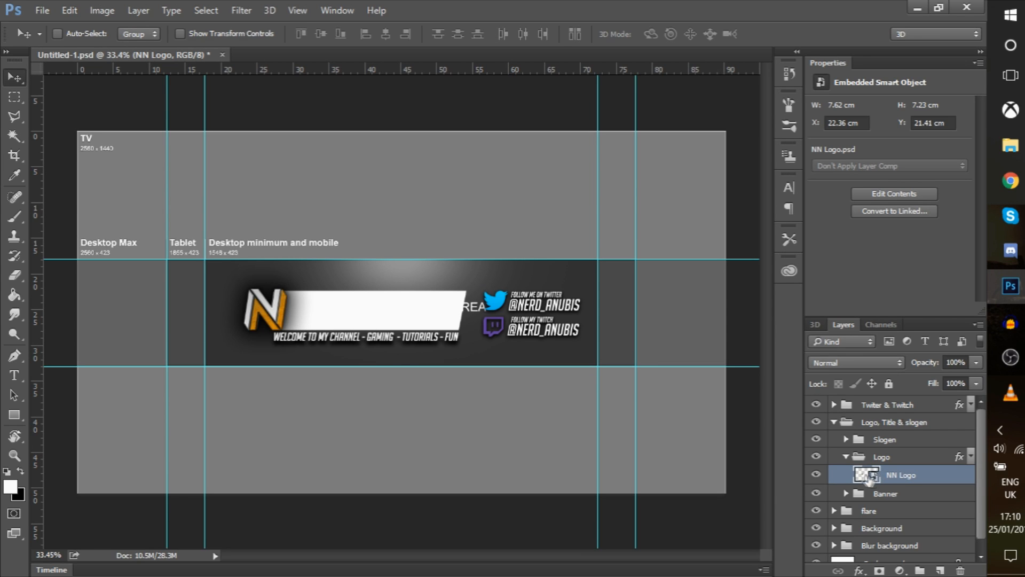
click(848, 459)
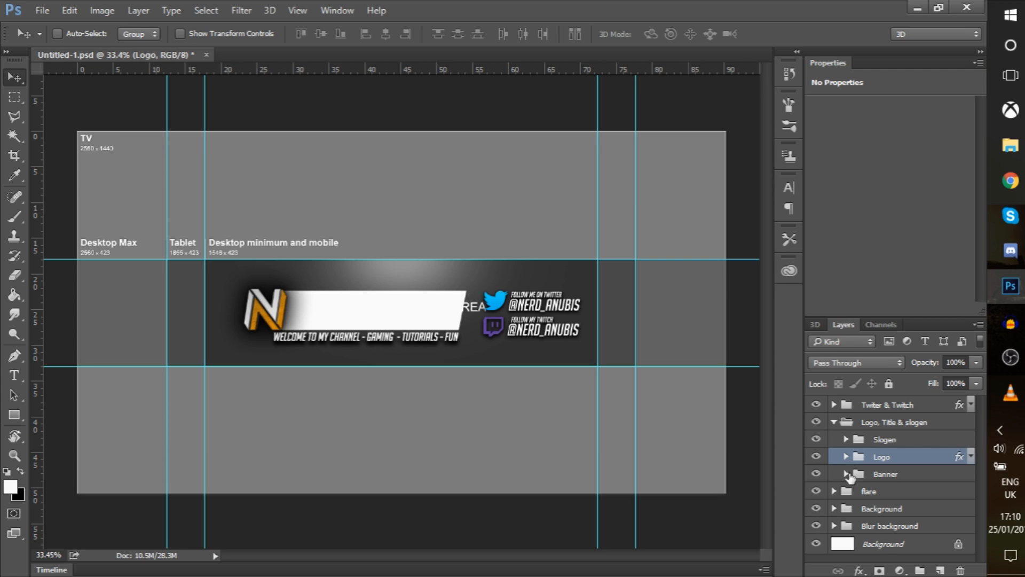
Add black 'Nerd anubis' text on the white bar above Layer 7 in the Banner group
click(847, 474)
click(879, 494)
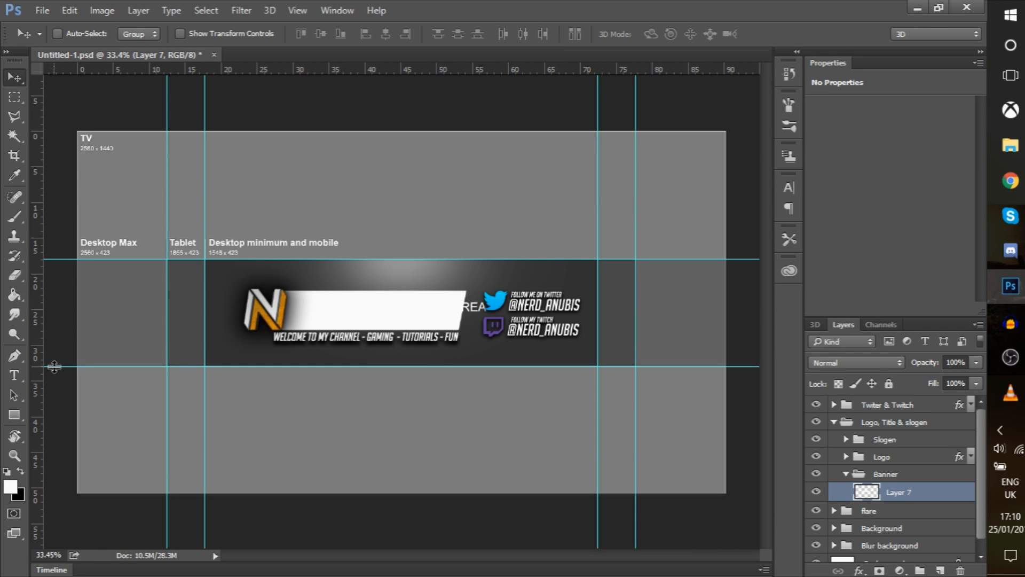
click(16, 379)
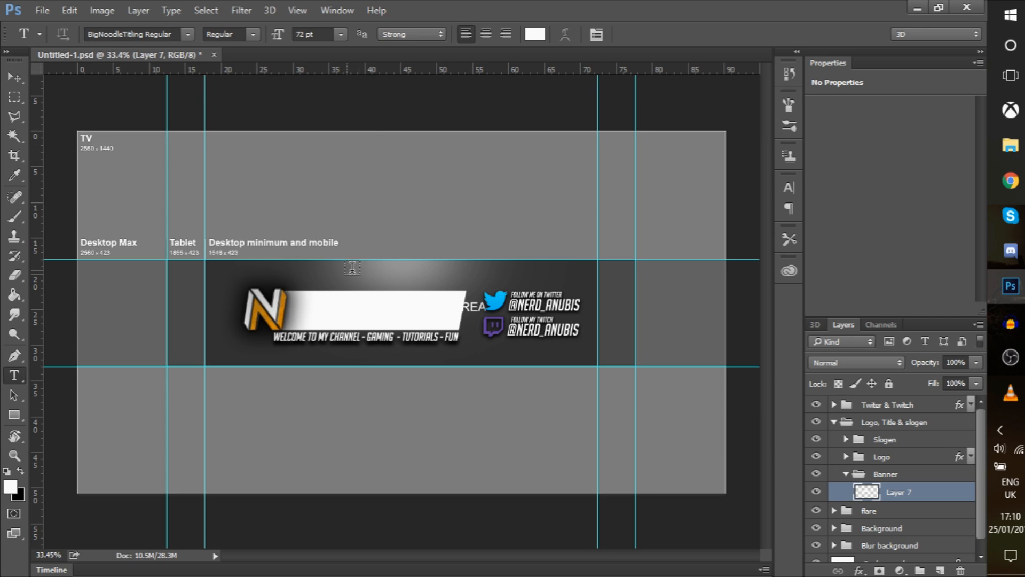
click(310, 313)
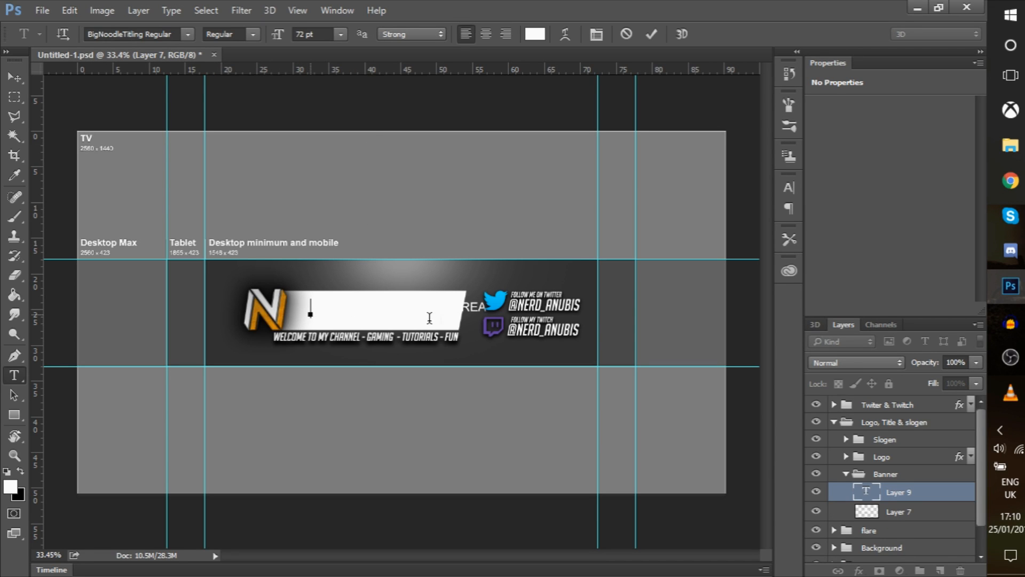
click(20, 472)
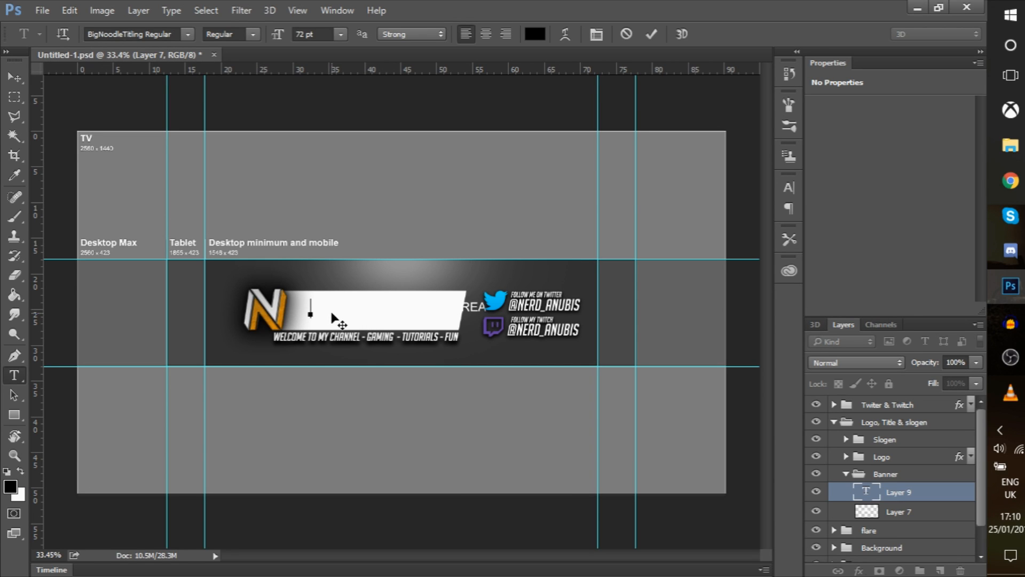
key(Caps_Lock)
text(N)
key(Caps_Lock)
text(erd anubis)
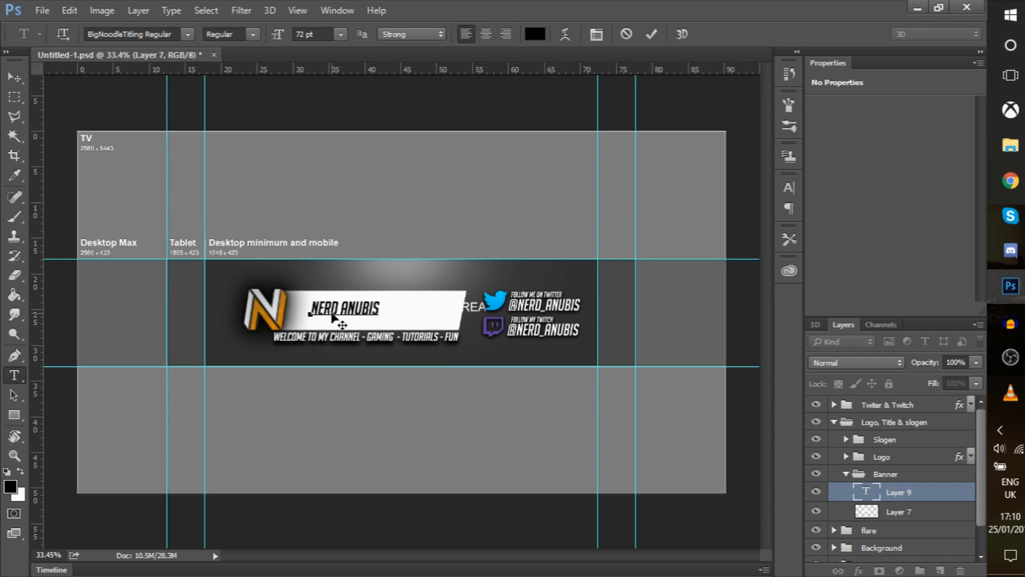
Commit the Nerd anubis title and shift it toward the bar's centre
scroll(944, 497, down, 1)
click(945, 492)
click(938, 467)
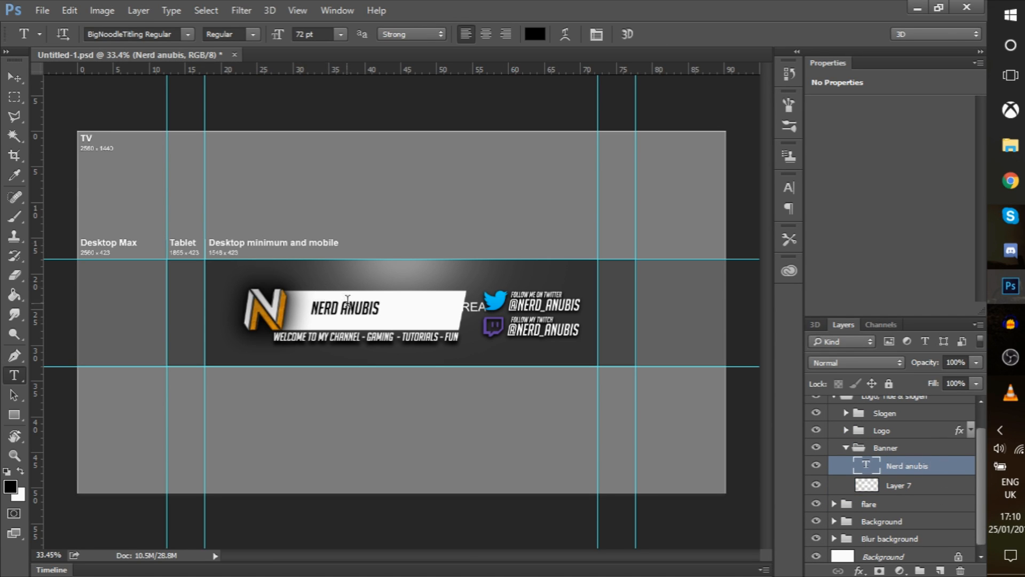
click(14, 77)
mouse_move(373, 315)
mouse_down()
mouse_move(380, 299)
mouse_move(382, 315)
mouse_move(368, 313)
mouse_up()
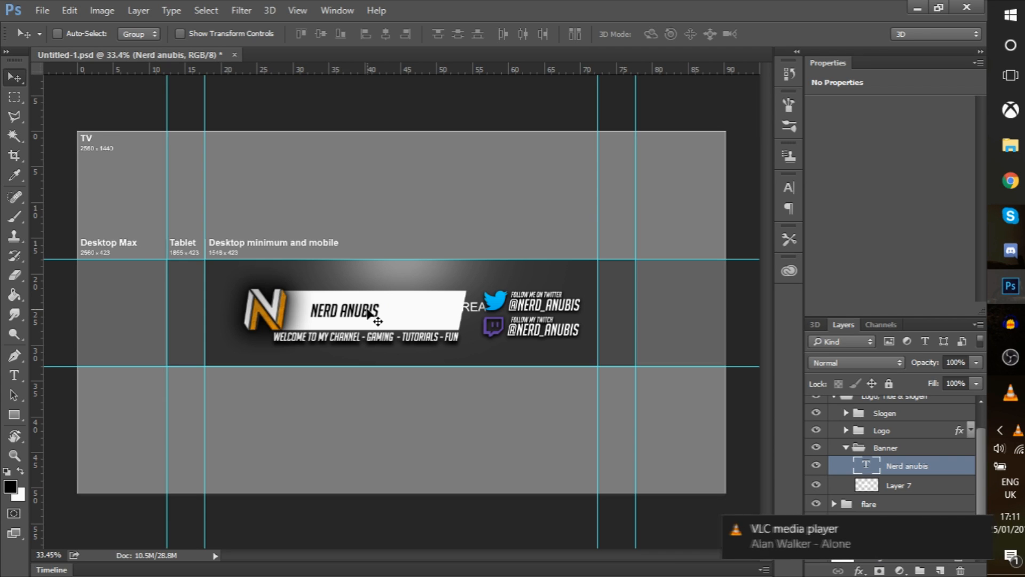
Scale the Nerd anubis title to about 225% width and 190% height
key(ctrl)
key(ctrl+t)
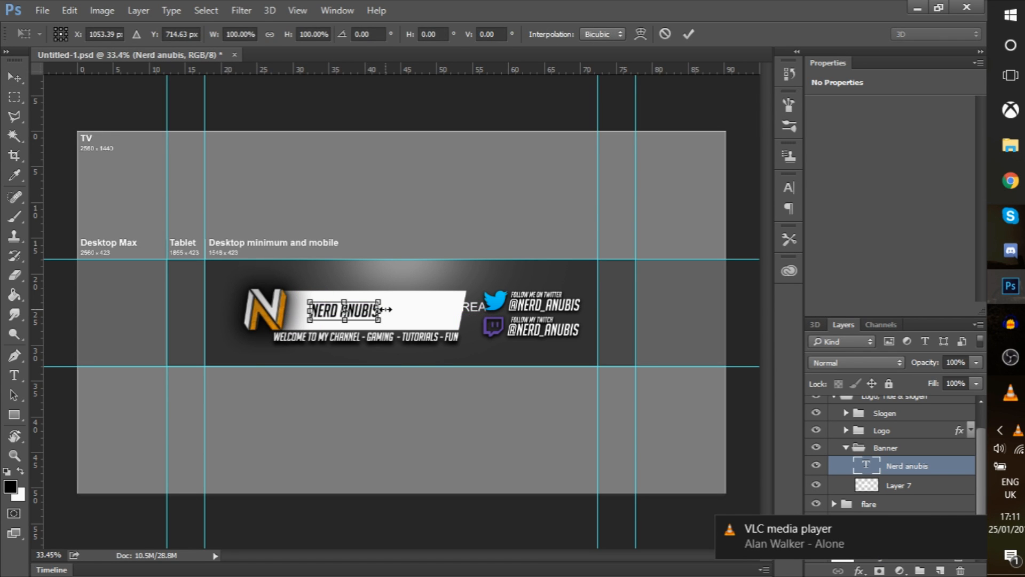
drag(380, 321, 452, 331)
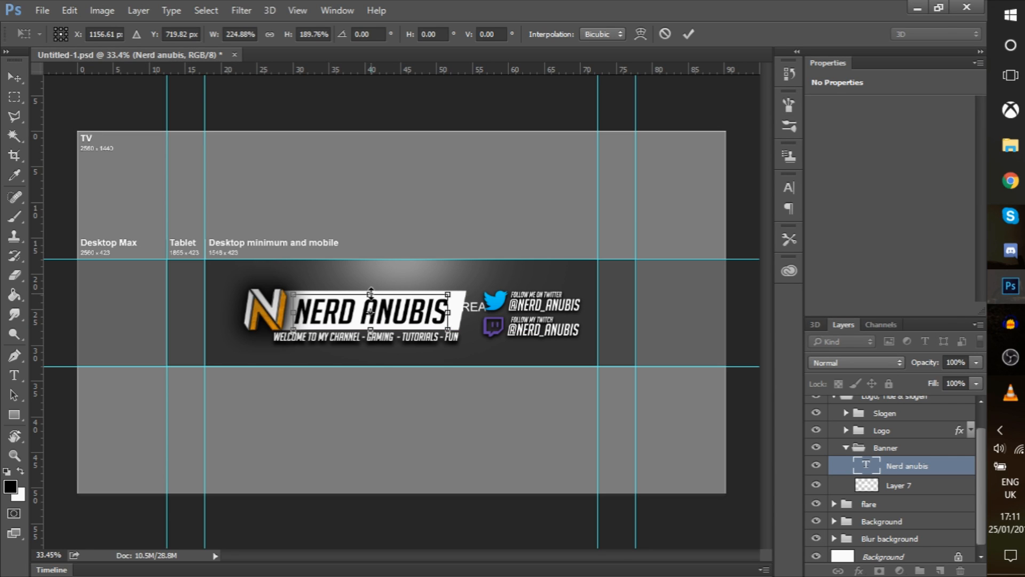
key(Return)
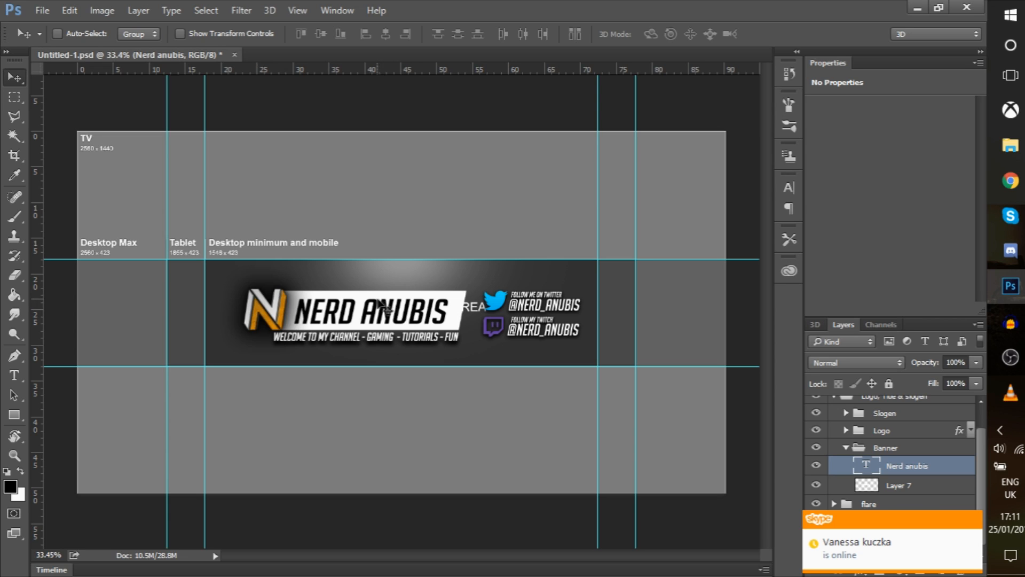
click(973, 524)
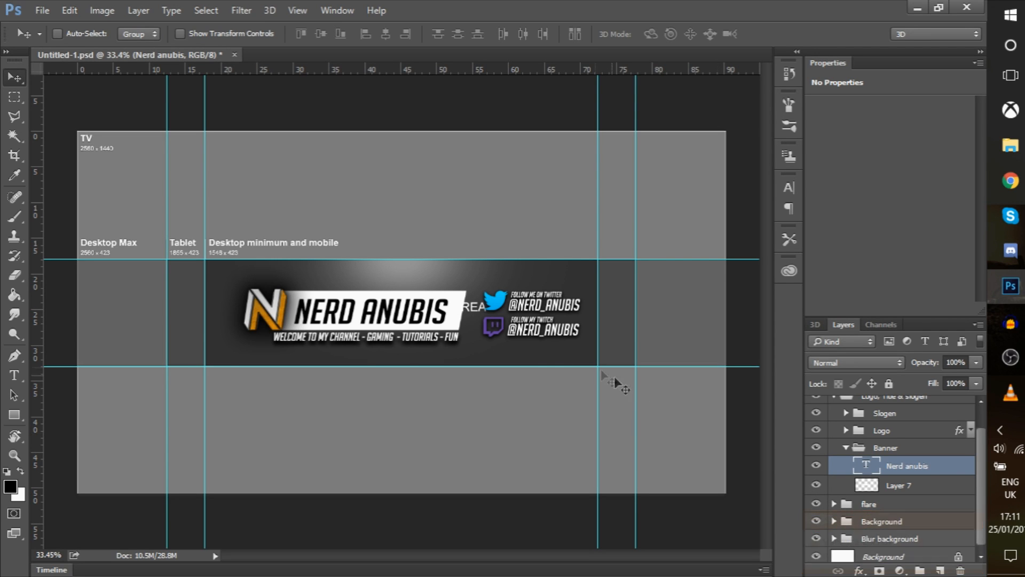
Select the N of NERD with the colour-based selection tool
scroll(348, 313, up, 1)
key(alt)
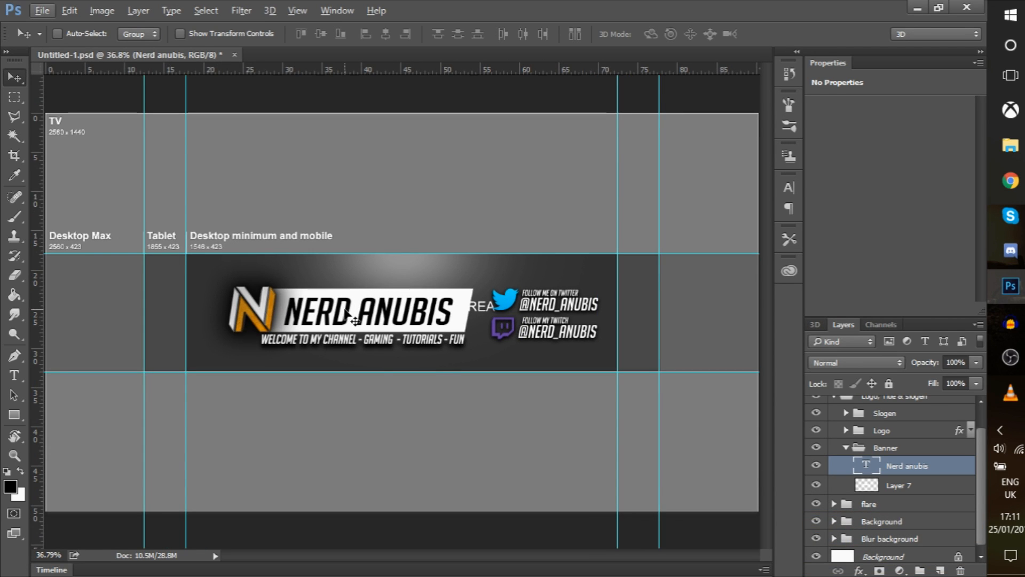
scroll(349, 318, up, 3)
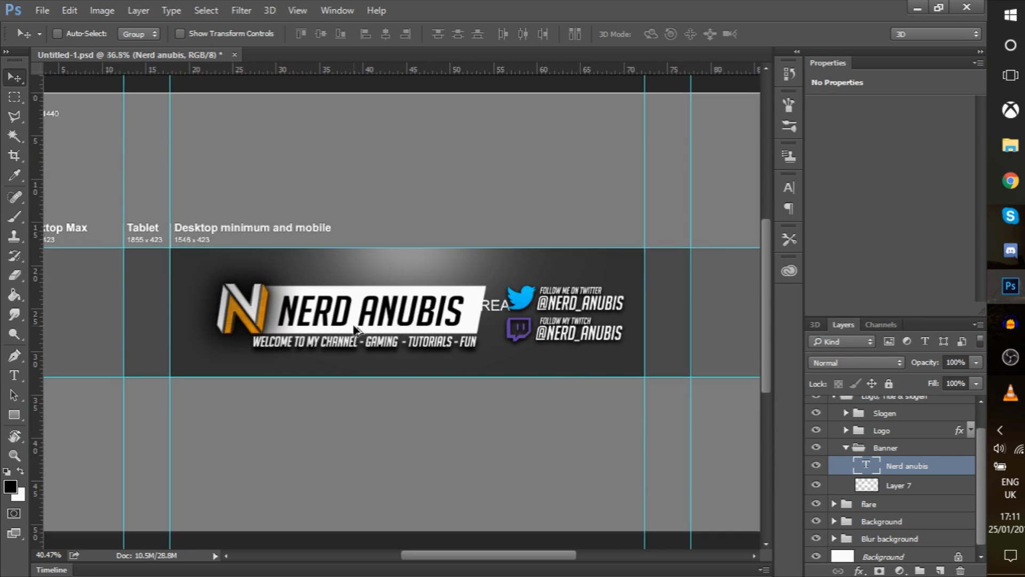
scroll(355, 319, up, 3)
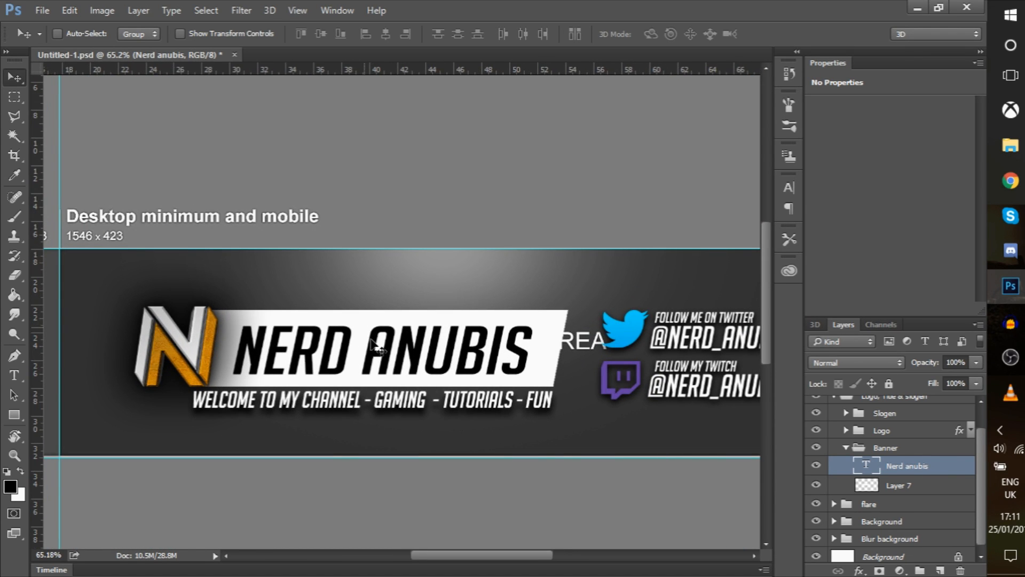
click(16, 140)
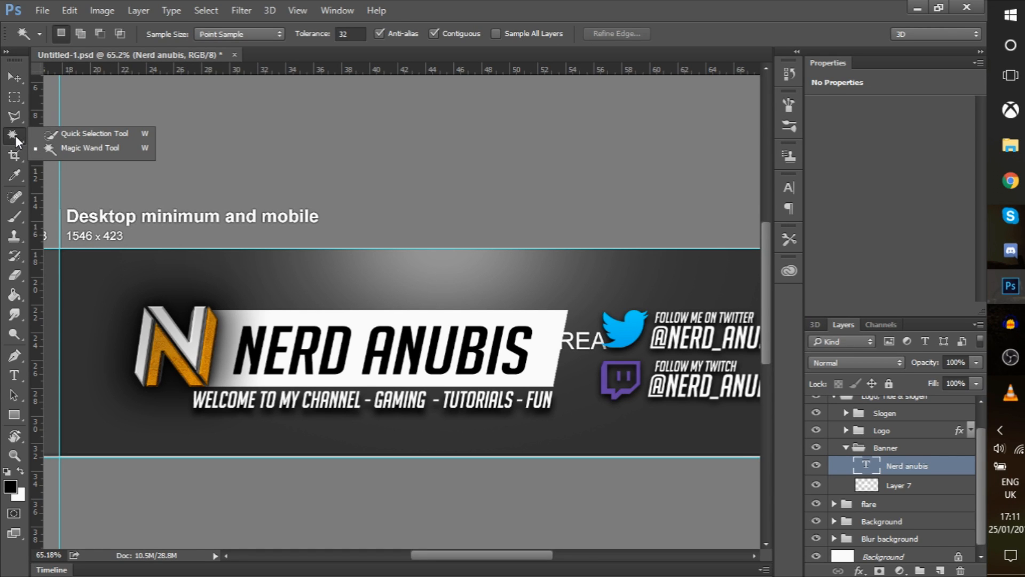
click(16, 140)
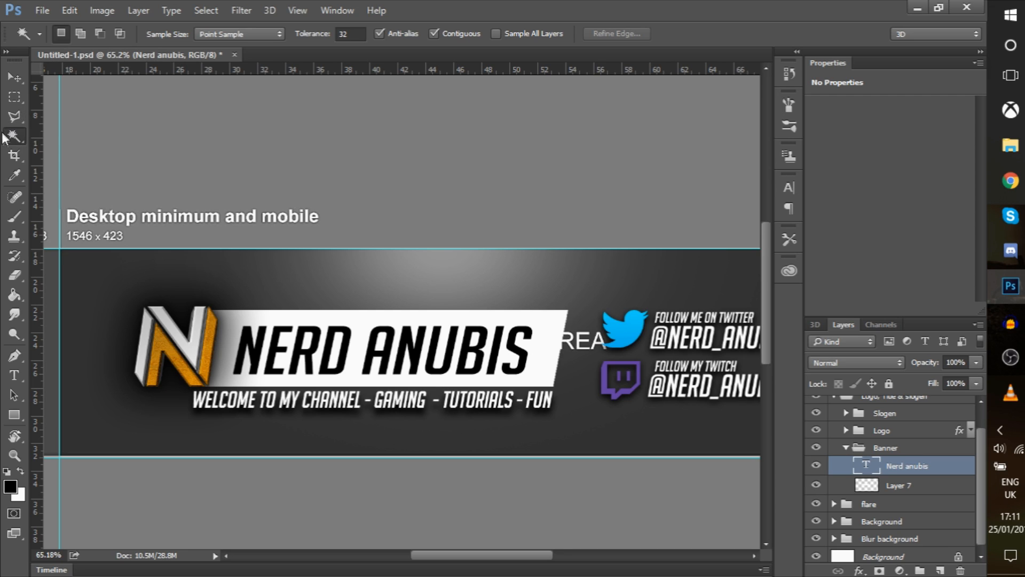
click(250, 341)
Add the A, N, U, B, I and S of ANUBIS to the selection, then make Layer 7 active
key(shift)
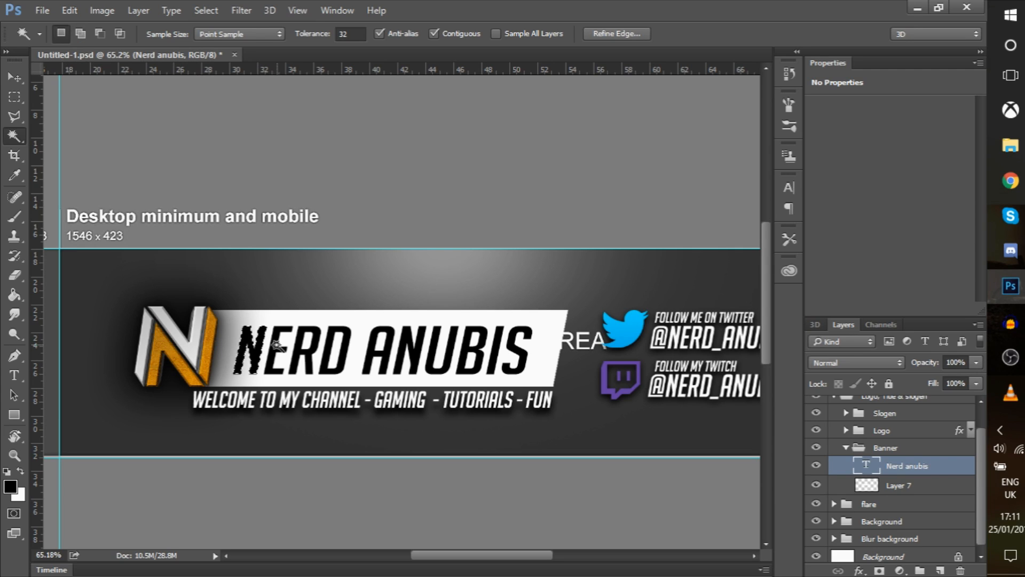
key(shift)
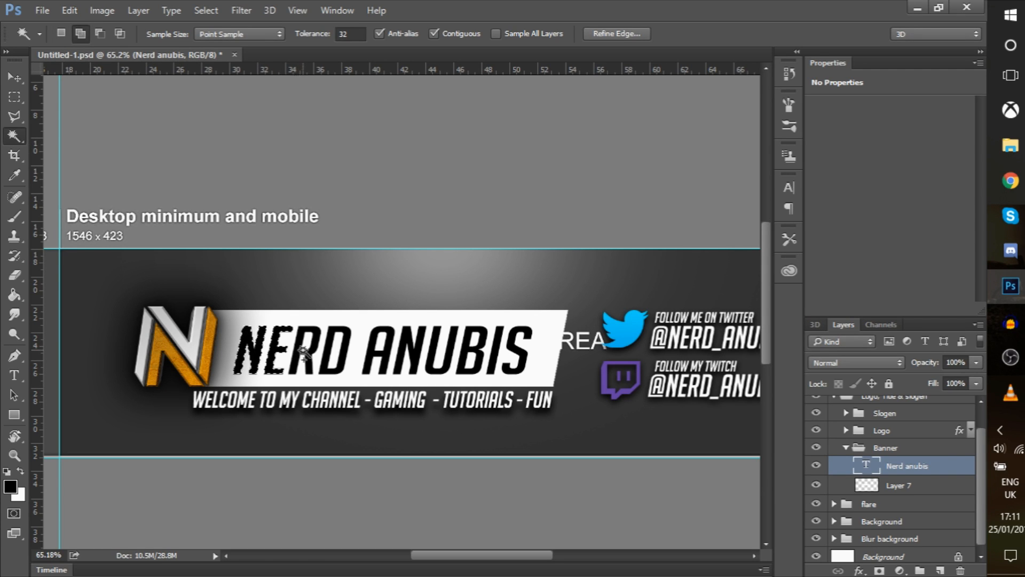
shift+click(380, 355)
shift+click(403, 353)
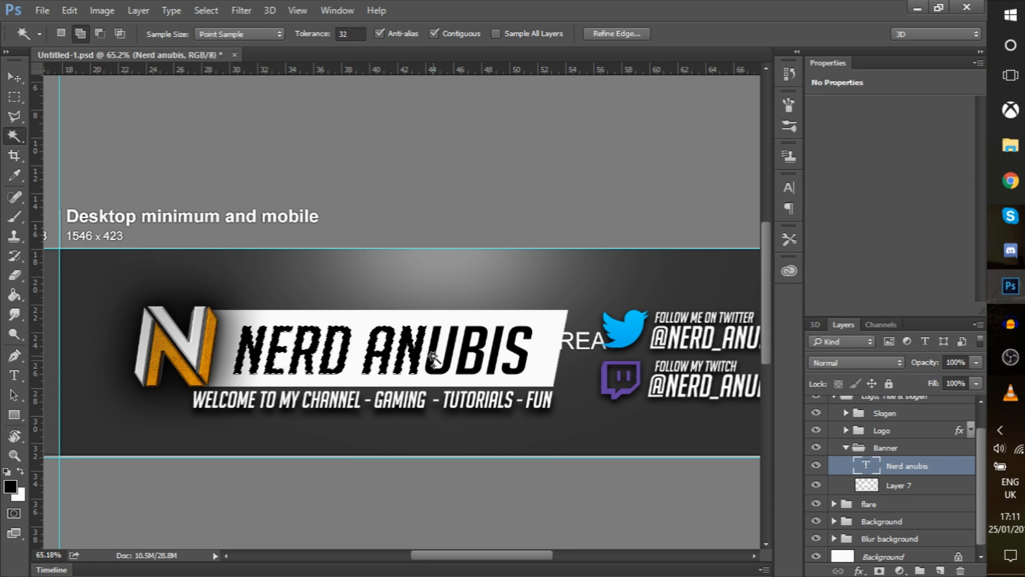
shift+click(443, 357)
shift+click(474, 355)
shift+click(495, 351)
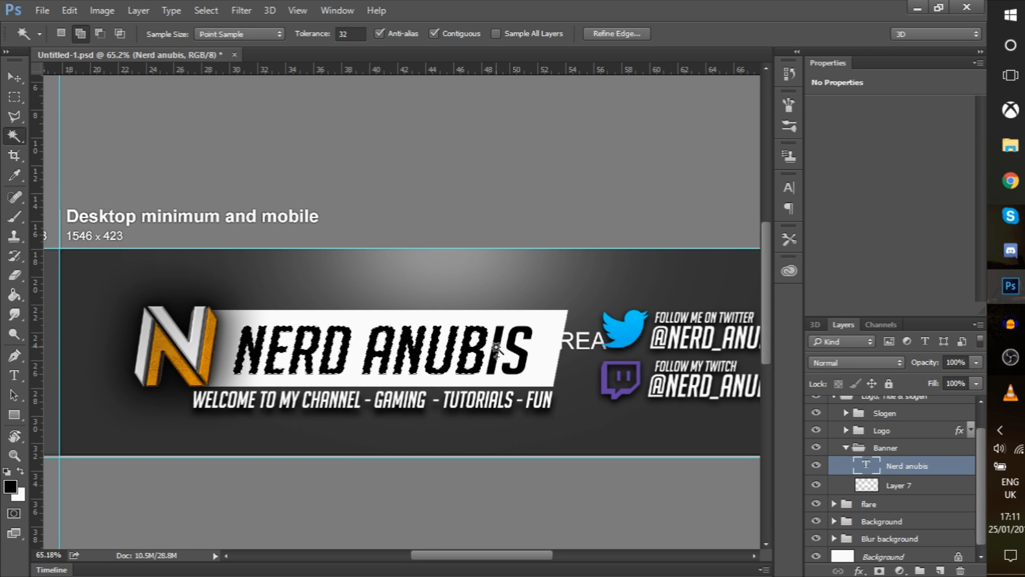
shift+click(505, 349)
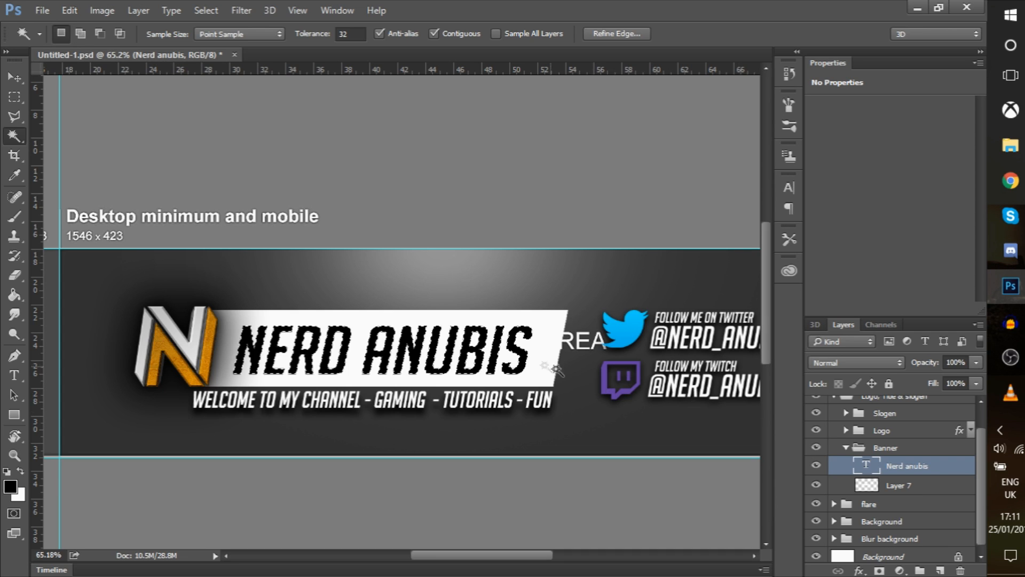
click(946, 487)
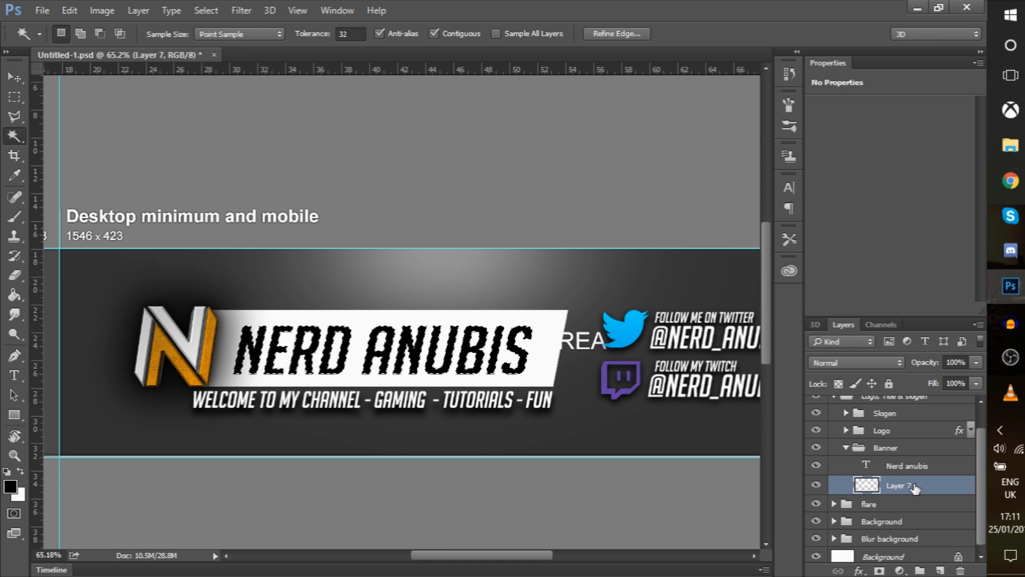
Set the Eraser brush size to 266 px, then select the Nerd anubis text layer
click(20, 276)
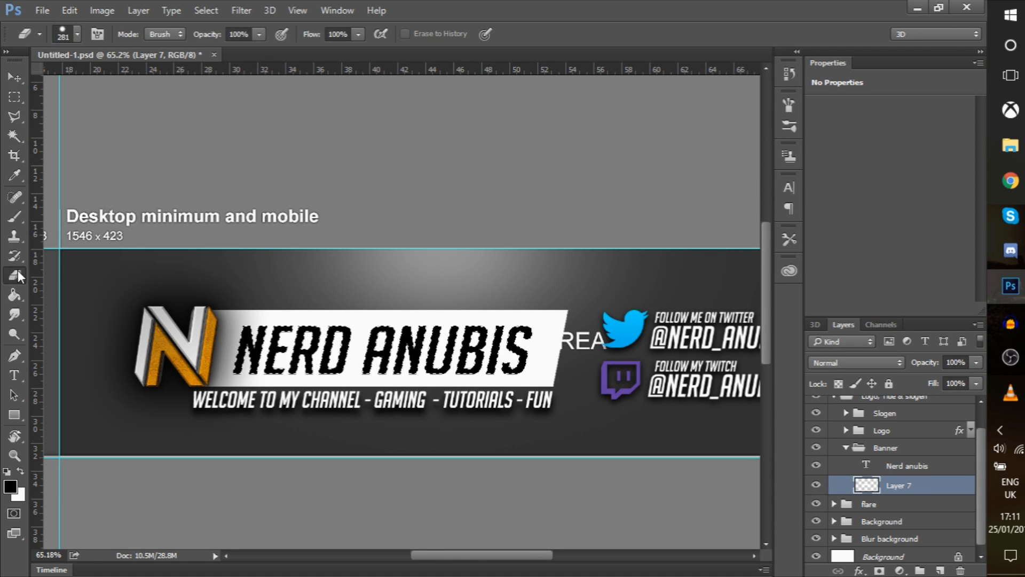
click(78, 35)
click(135, 81)
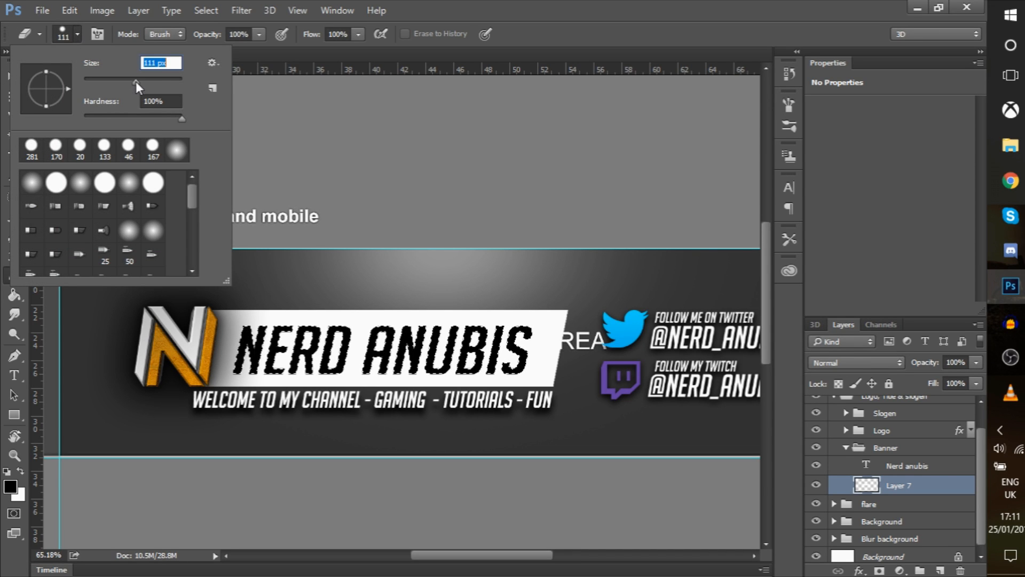
drag(159, 85, 162, 85)
click(244, 346)
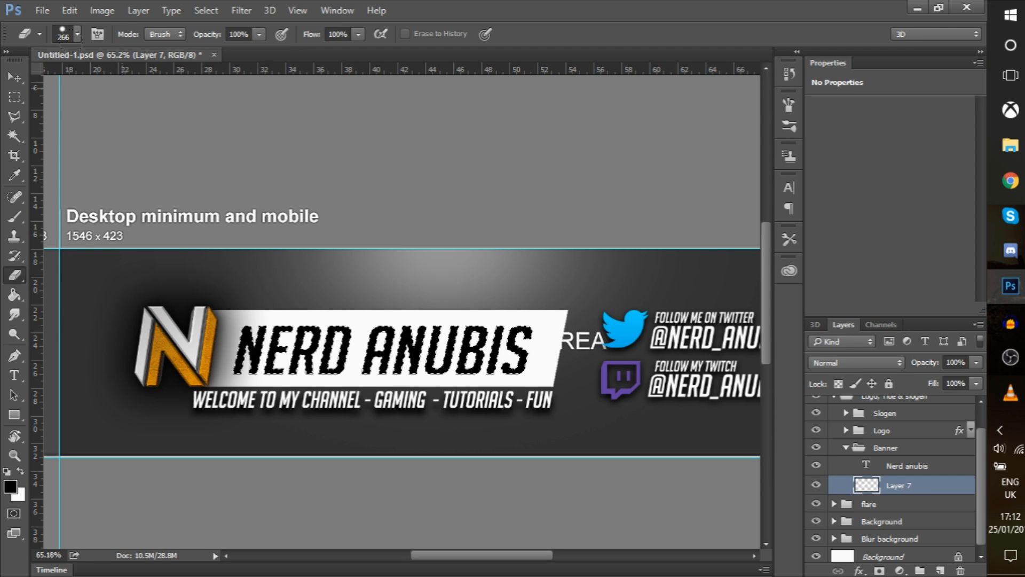
click(14, 78)
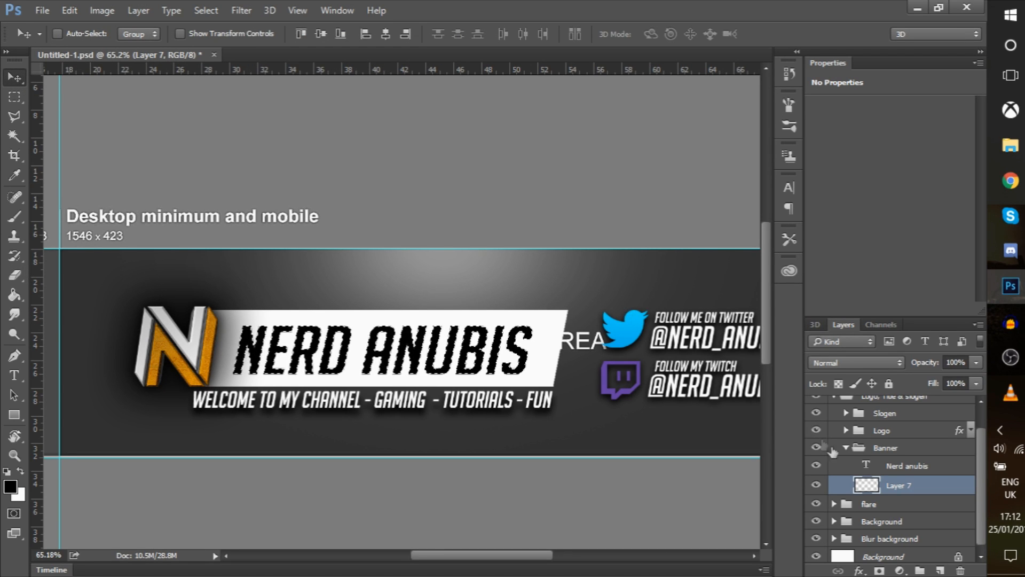
click(953, 468)
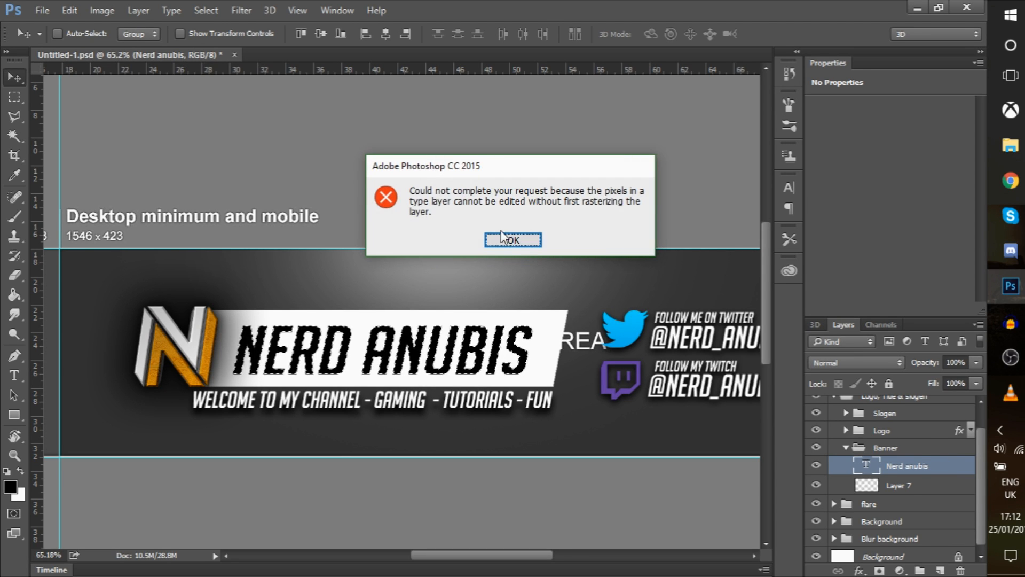
Dismiss the rasterize warnings and delete the Nerd anubis text layer
click(500, 235)
key(Delete)
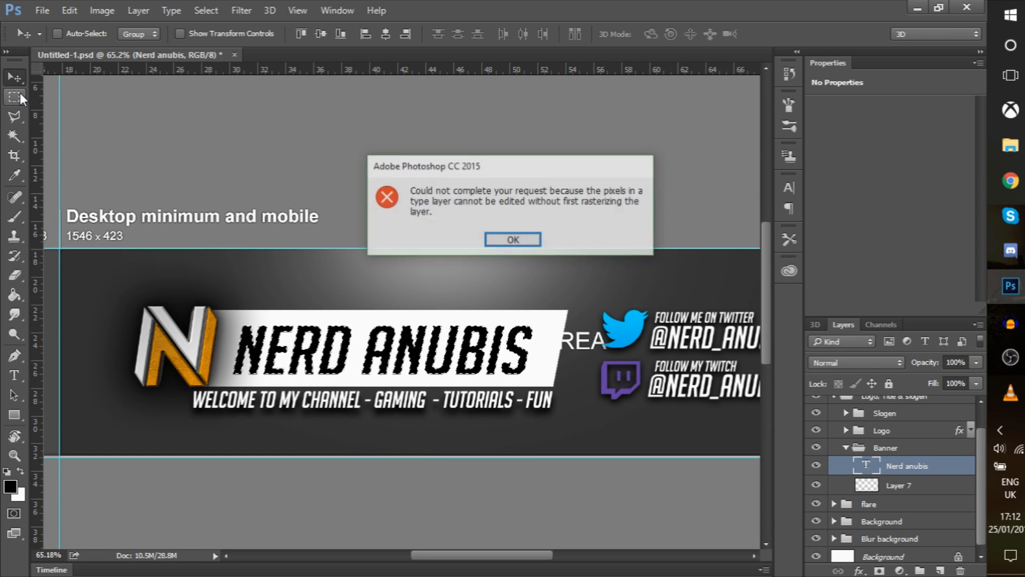
click(535, 245)
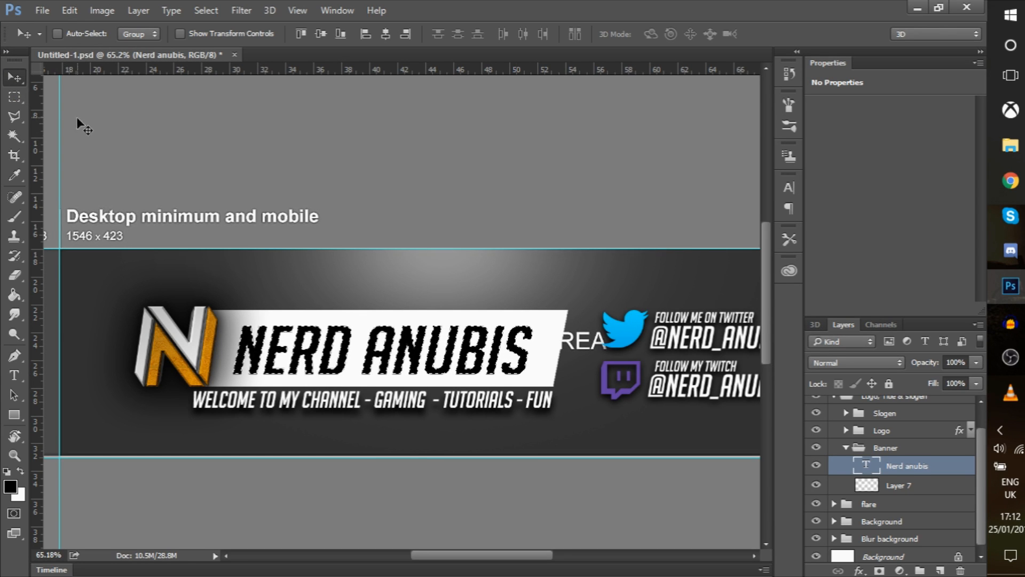
click(15, 97)
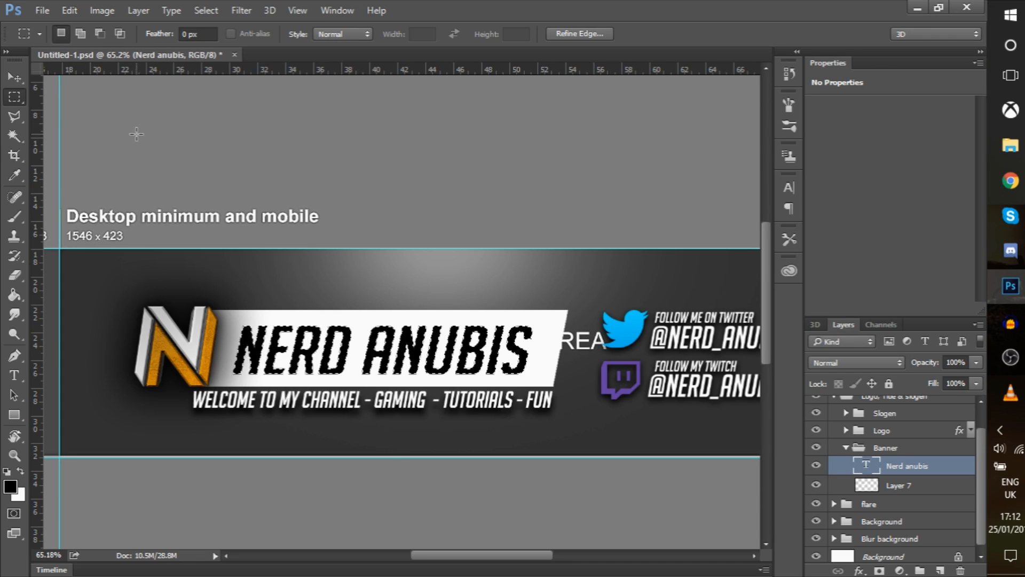
key(v)
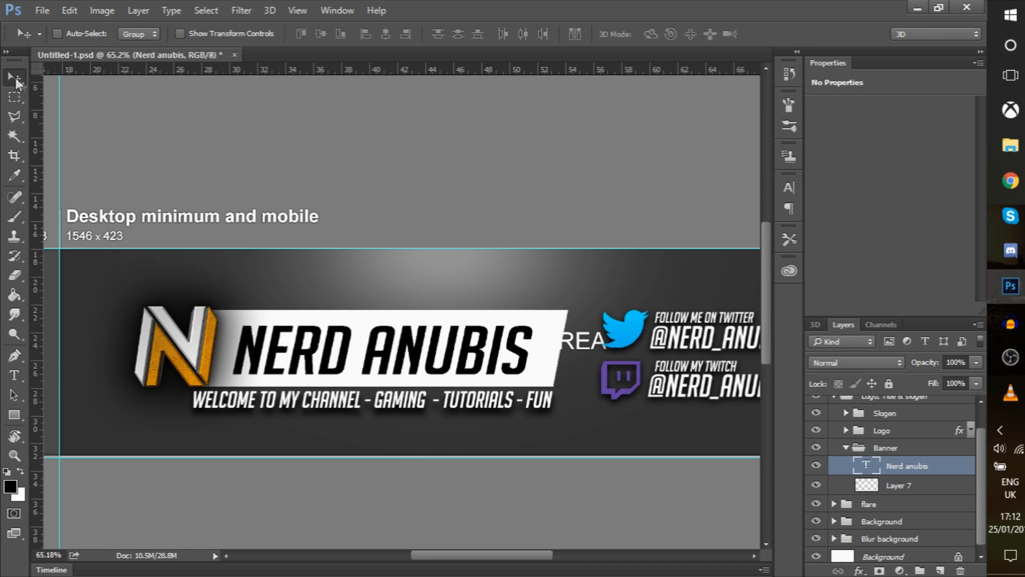
key(Delete)
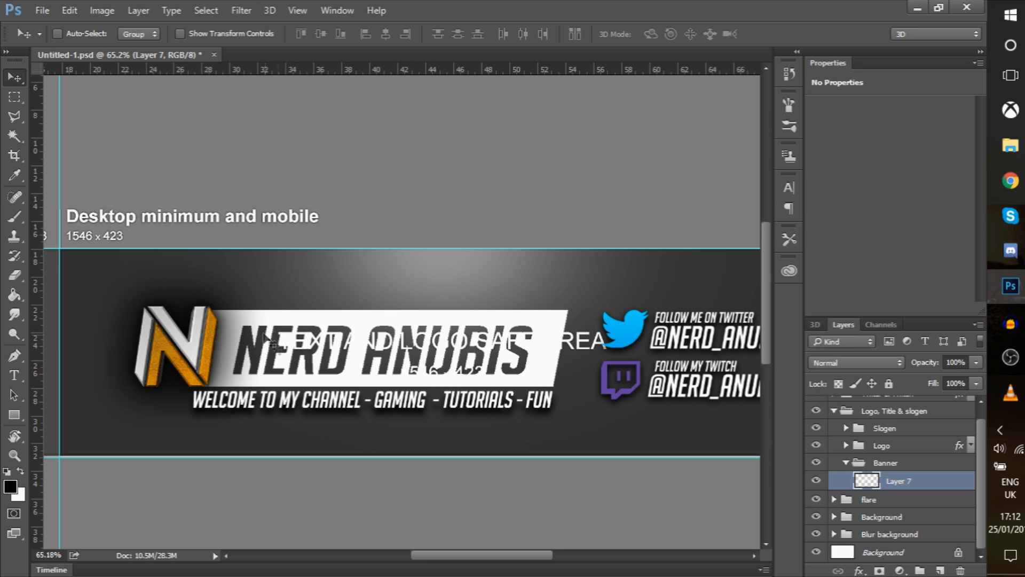
Collapse the Banner and Logo, Title & slogen groups and expand the Background group
click(847, 463)
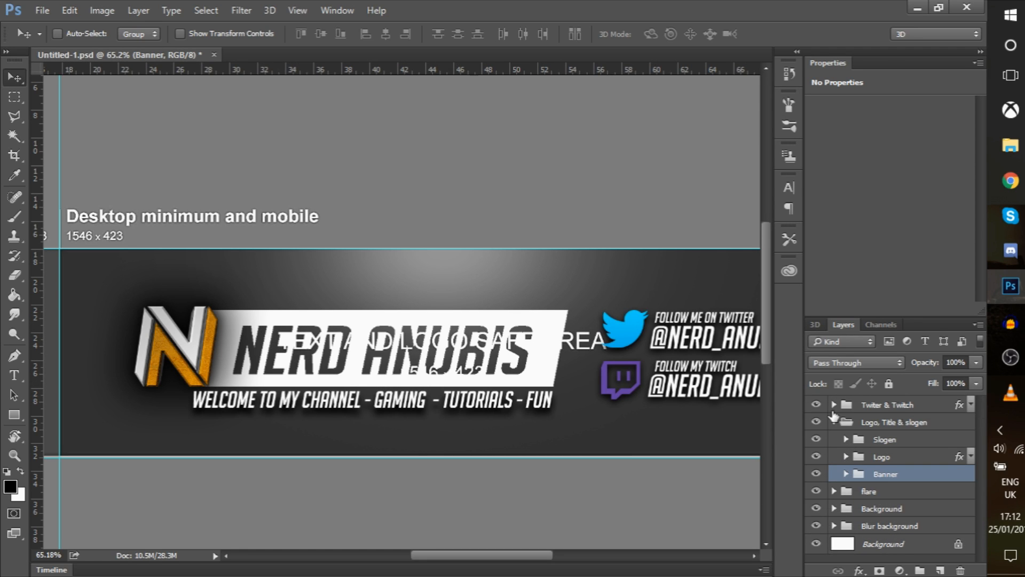
click(835, 422)
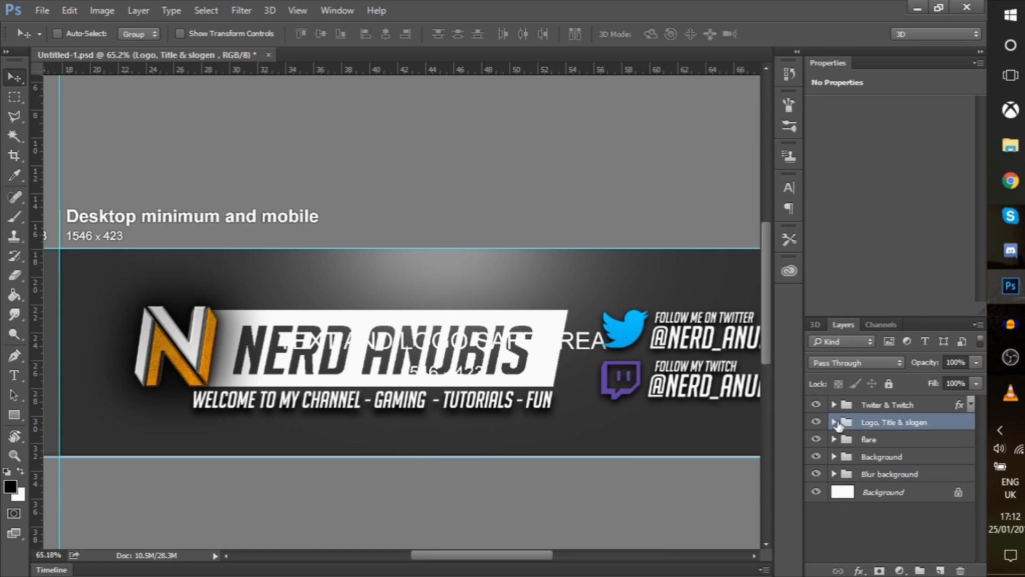
click(854, 440)
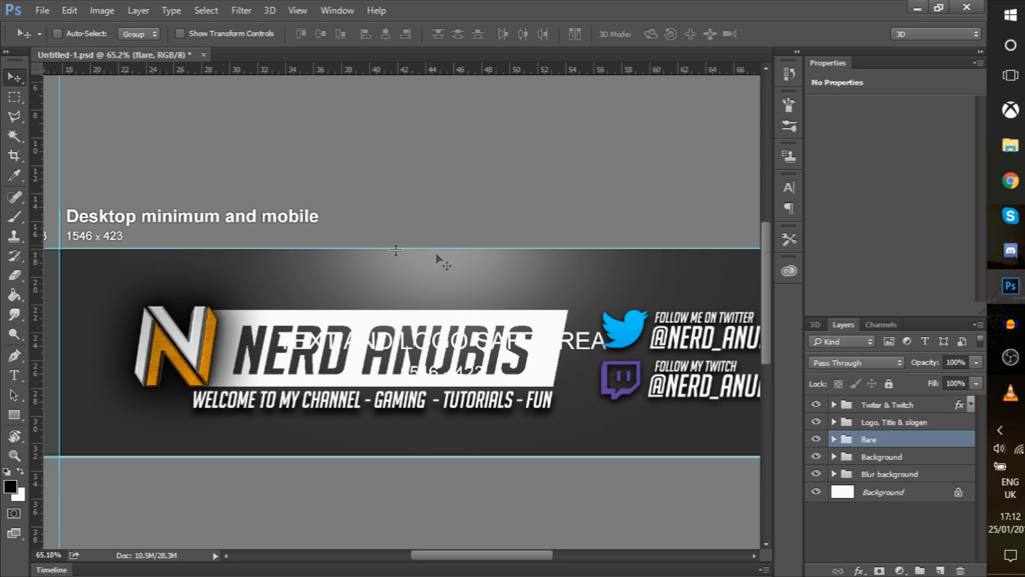
click(834, 457)
click(835, 454)
click(834, 456)
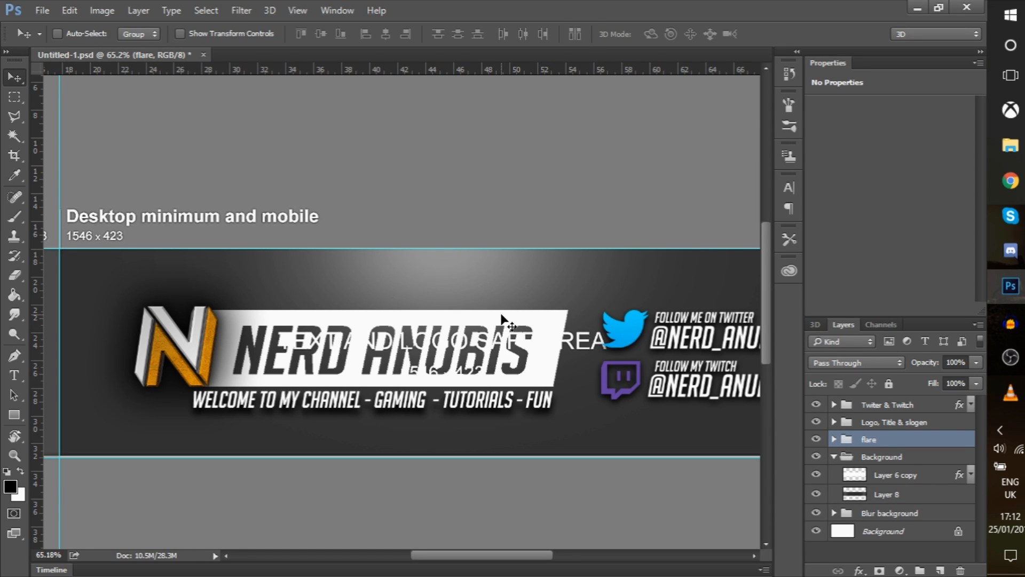
scroll(503, 319, down, 5)
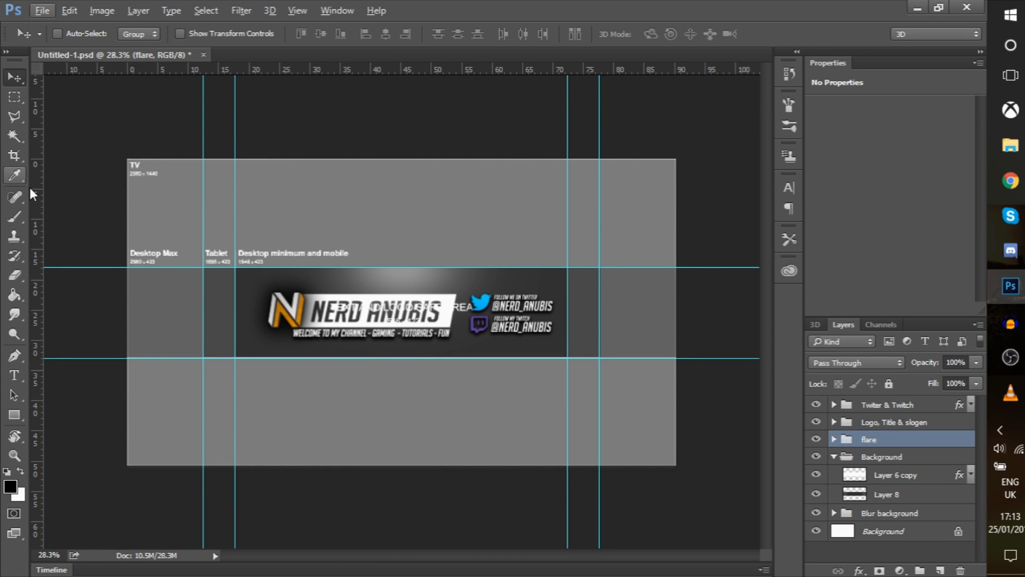
In Art Work > Stock Items > pngs, move Y2m75DR.jpg into the Random folder
click(1010, 145)
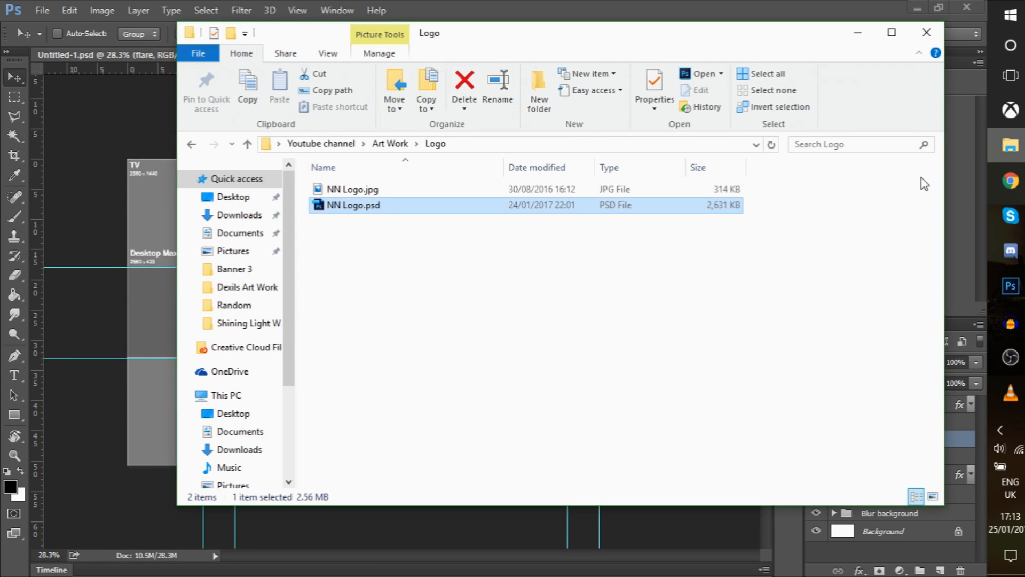
click(390, 144)
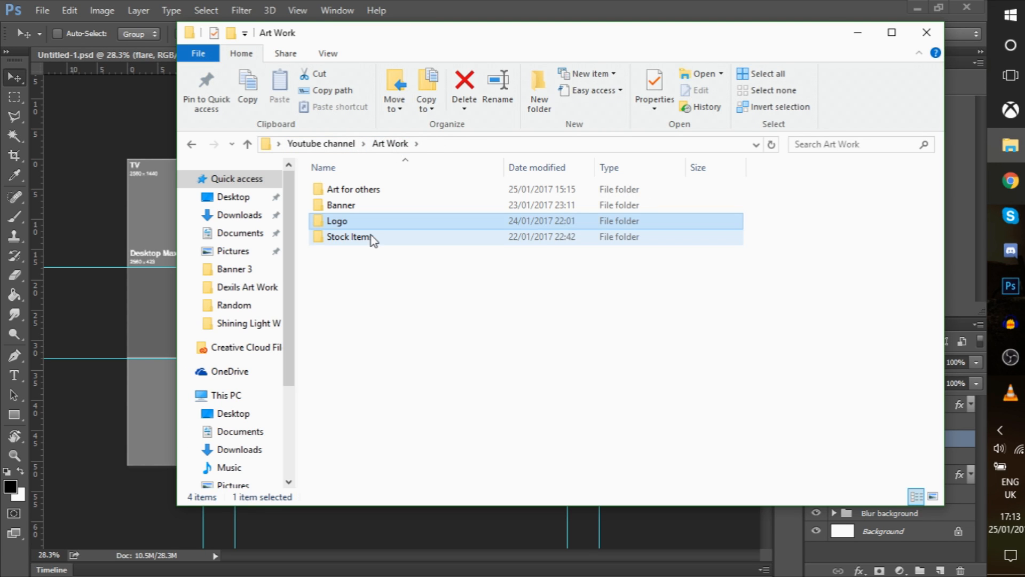
double_click(373, 238)
double_click(341, 256)
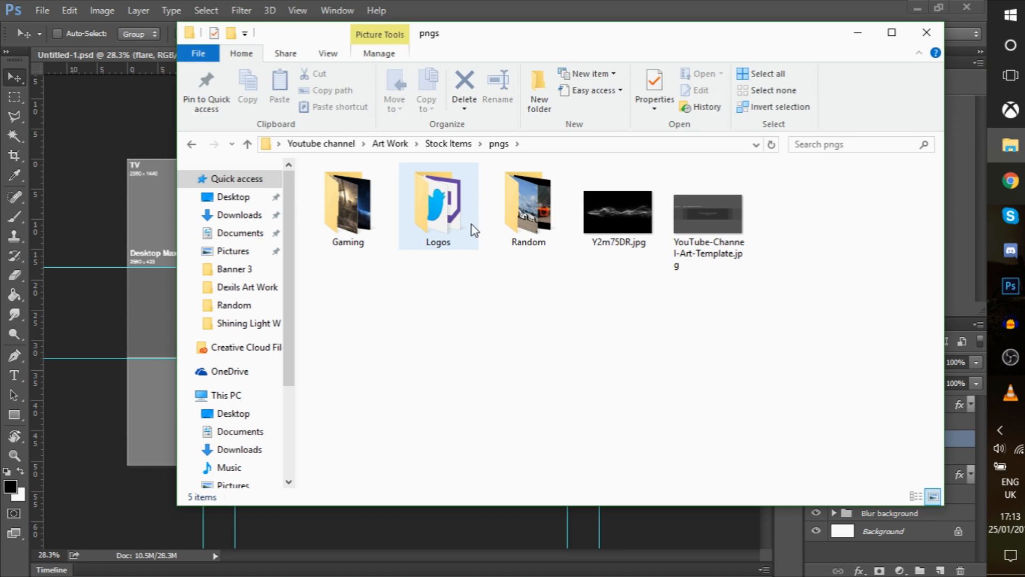
drag(578, 225, 544, 227)
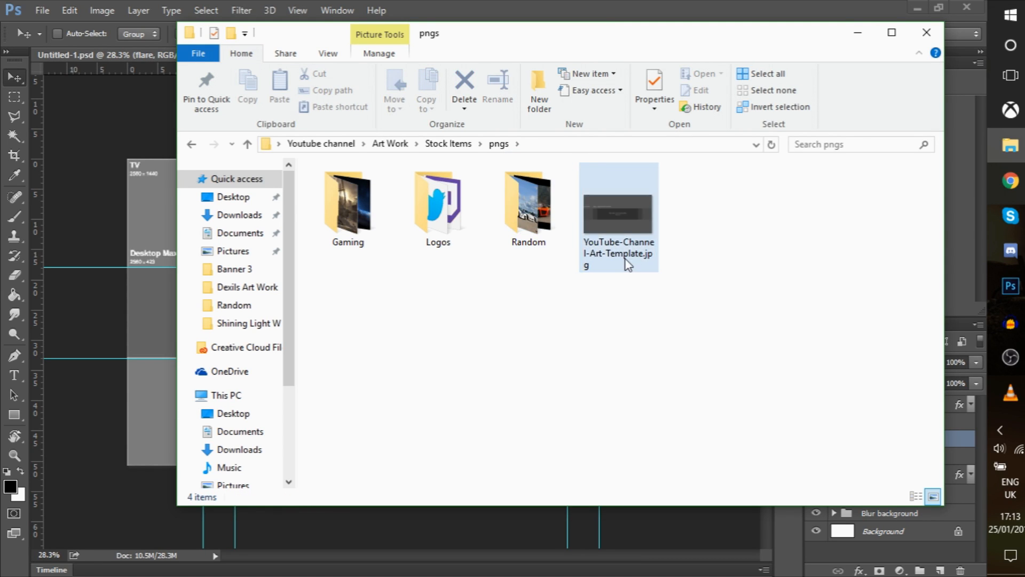
double_click(514, 220)
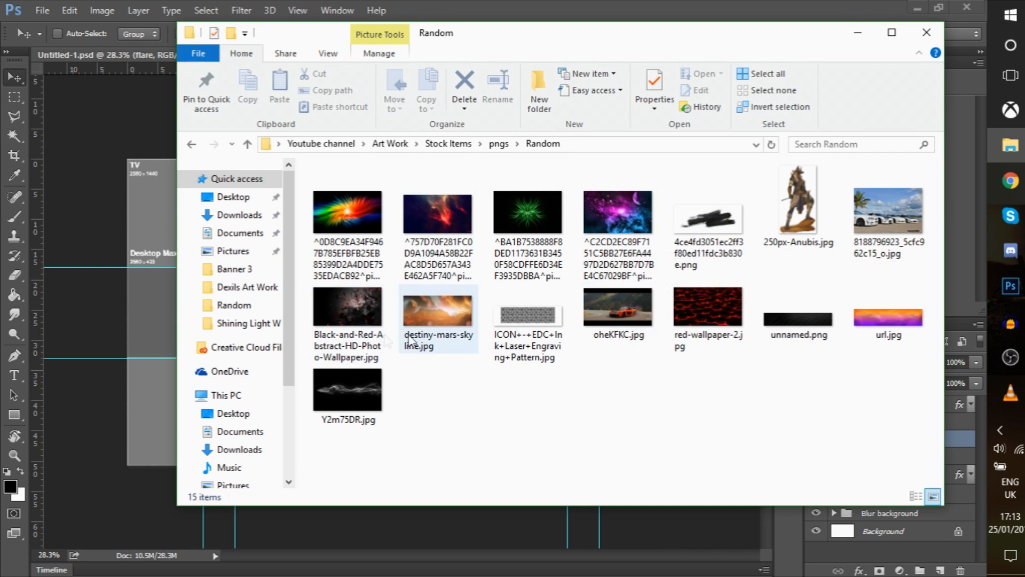
Drag Highrise-promo.jpg from the Gaming folder into the Photoshop banner
click(191, 143)
click(341, 210)
double_click(341, 210)
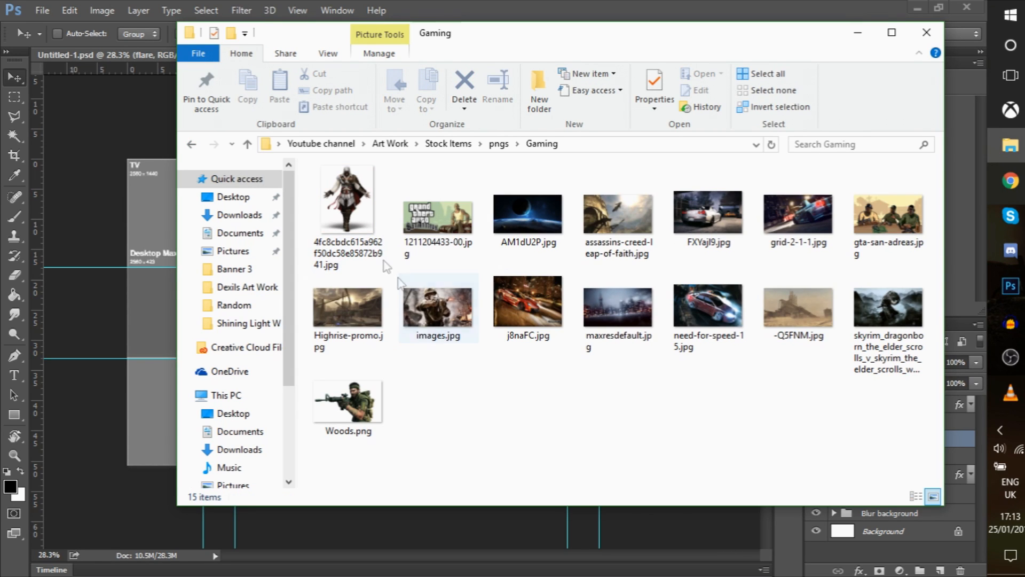
drag(355, 312, 117, 310)
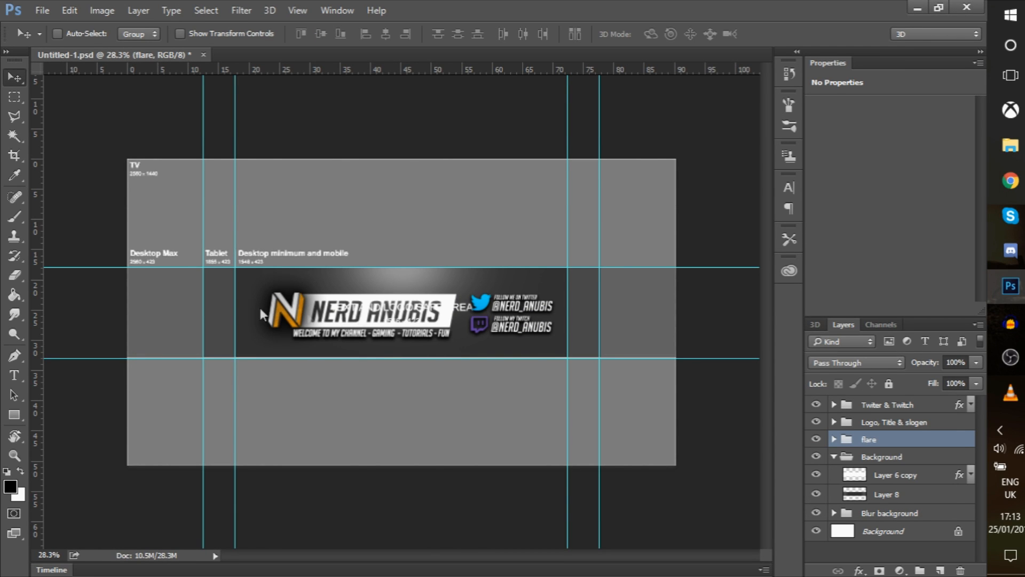
Position the placed Highrise-promo scene at the top-left and enlarge it to fill the canvas
drag(402, 286, 264, 207)
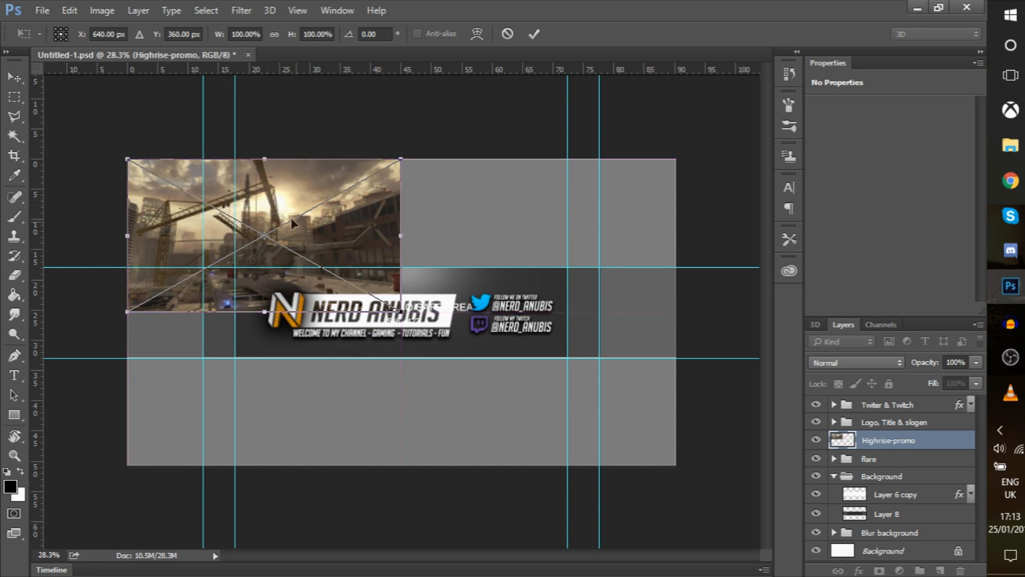
drag(403, 314, 677, 466)
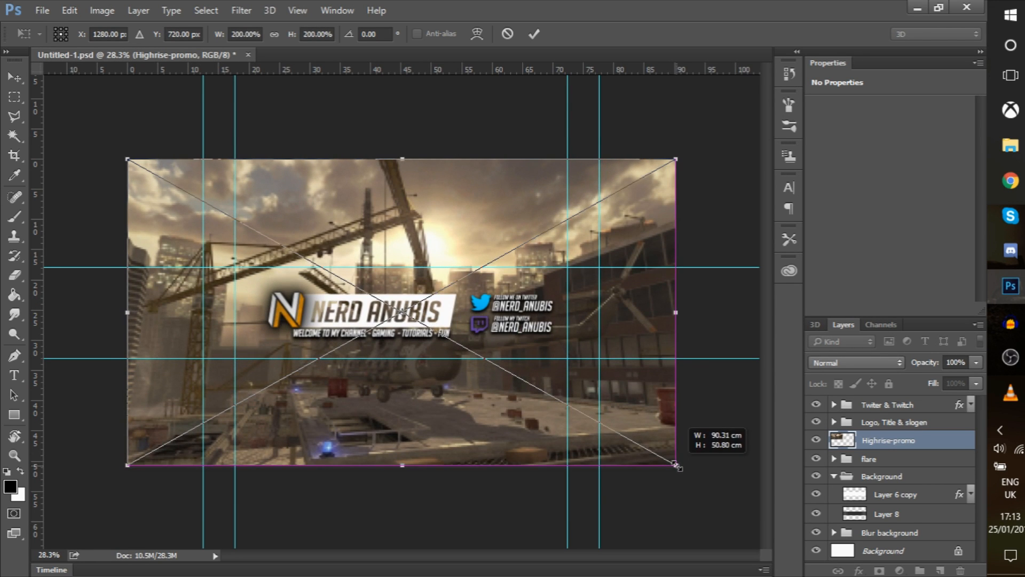
key(Return)
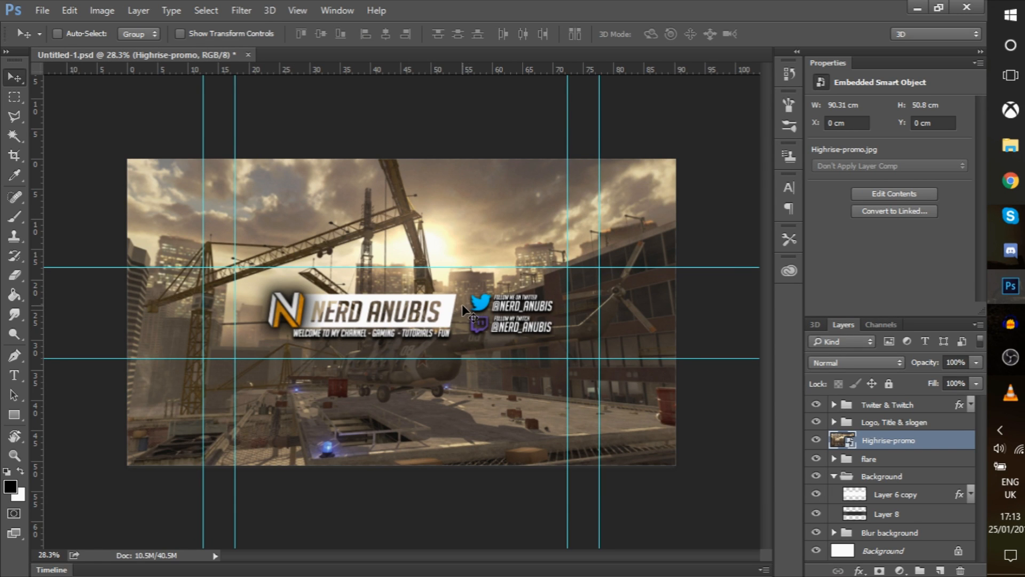
Resize the Highrise-promo scene's height to 90.31 × 51.19 cm
key(ctrl+t)
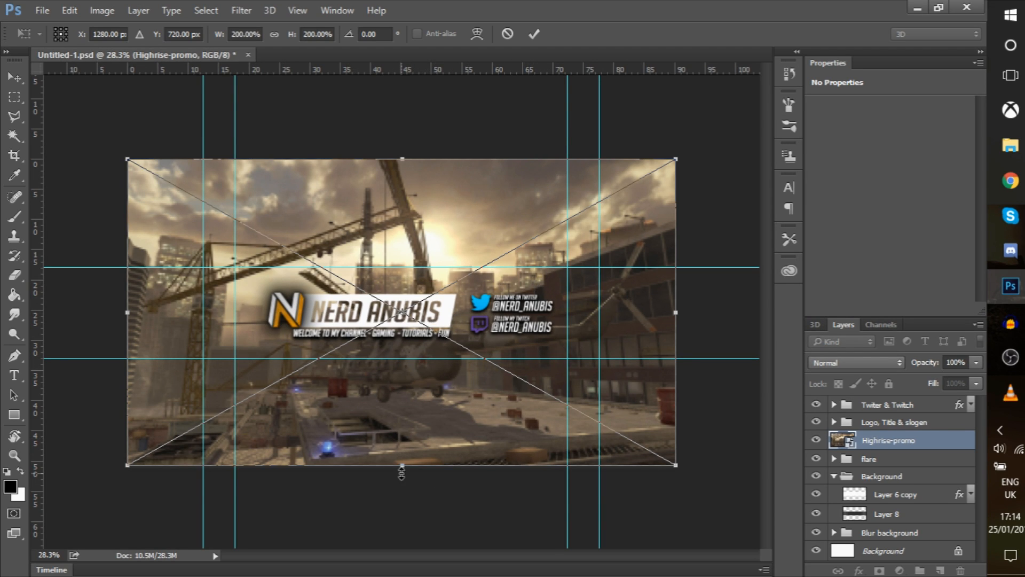
drag(402, 465, 402, 436)
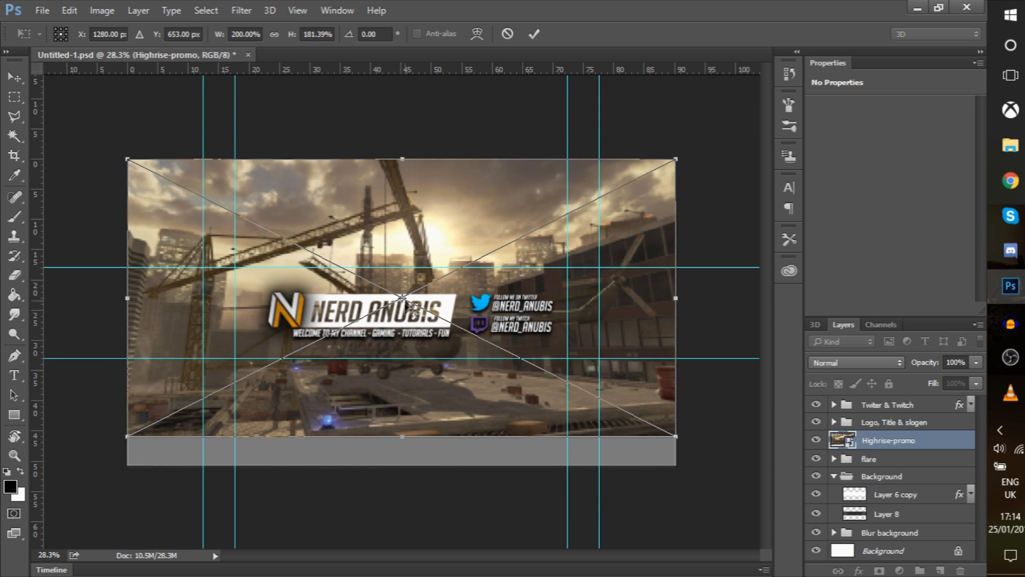
drag(402, 158, 396, 127)
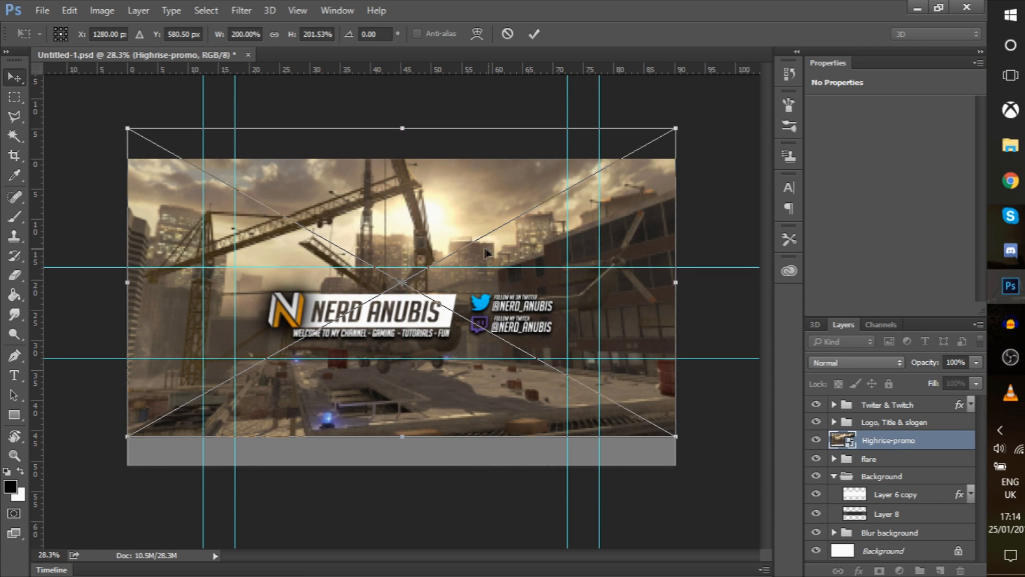
key(Return)
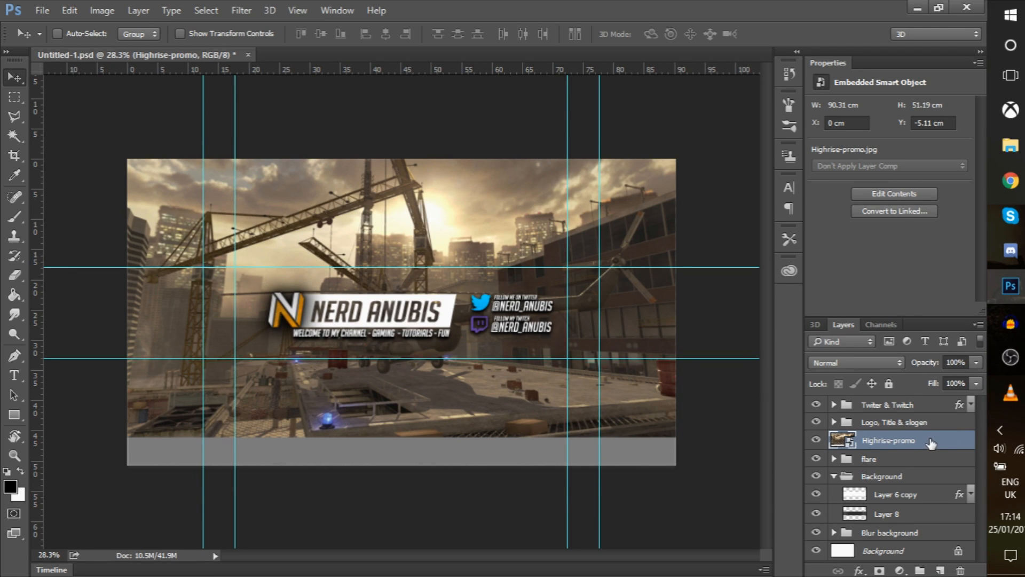
click(11, 105)
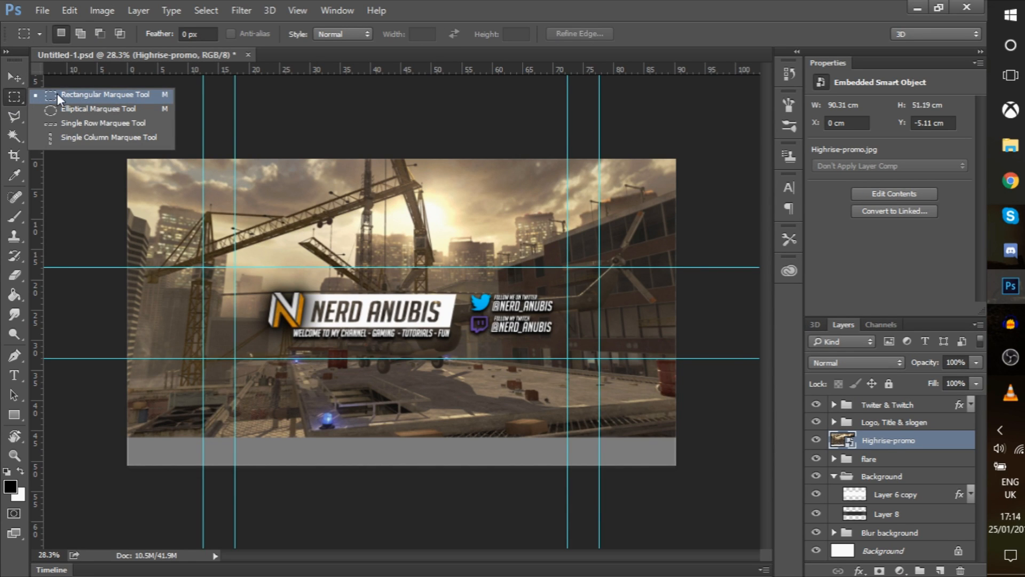
Select the middle strip between the horizontal guides and add a new empty layer
click(19, 94)
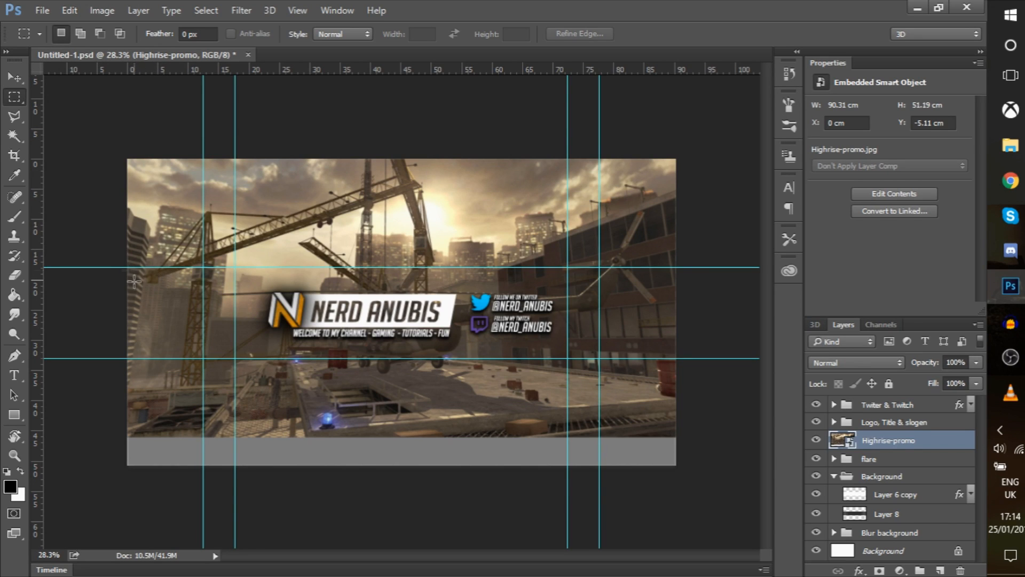
drag(126, 266, 676, 358)
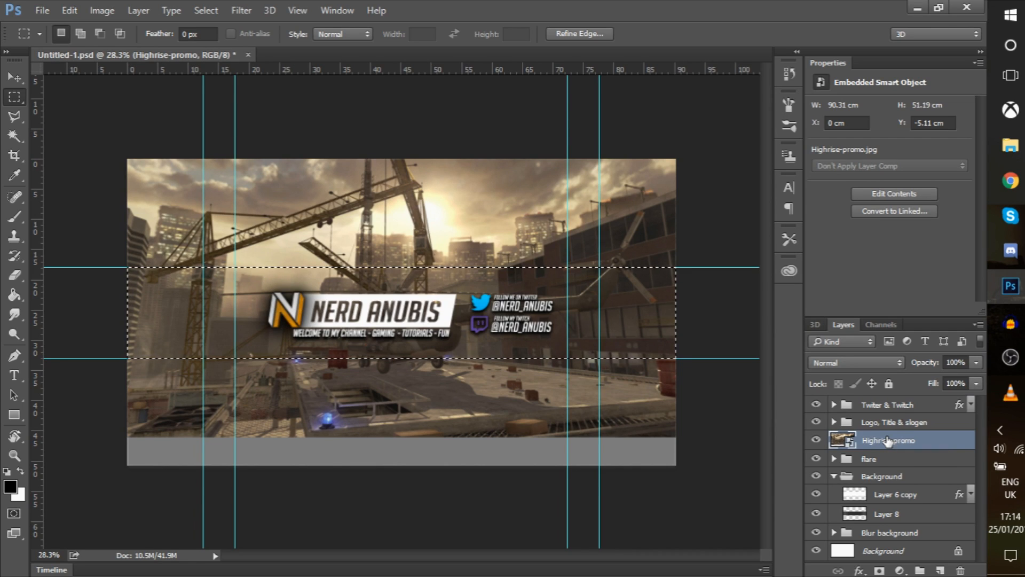
key(ctrl+shift+alt+n)
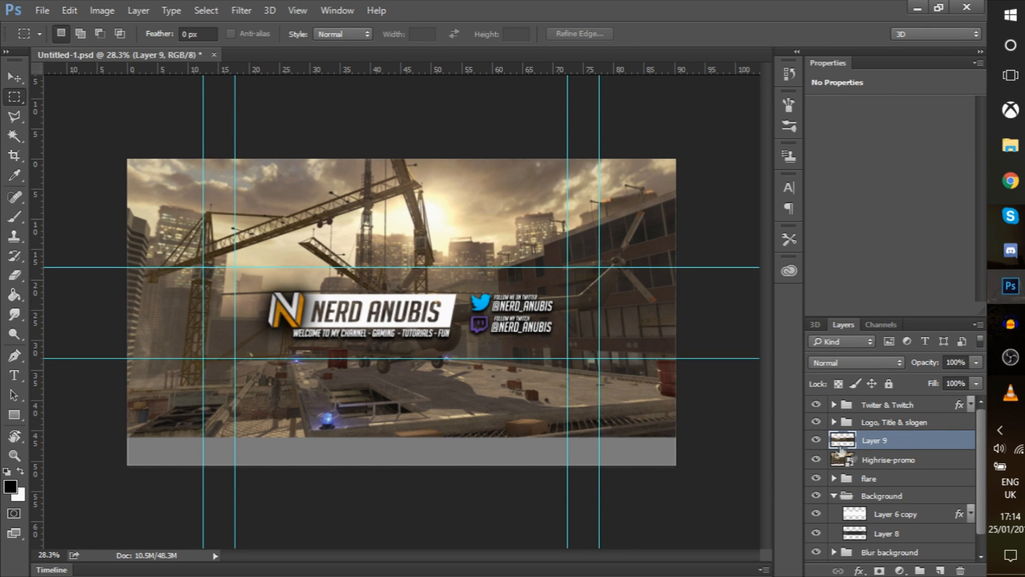
Undo an accidental deletion of Highrise-promo, then select the new Layer 9
click(881, 460)
scroll(885, 462, down, 1)
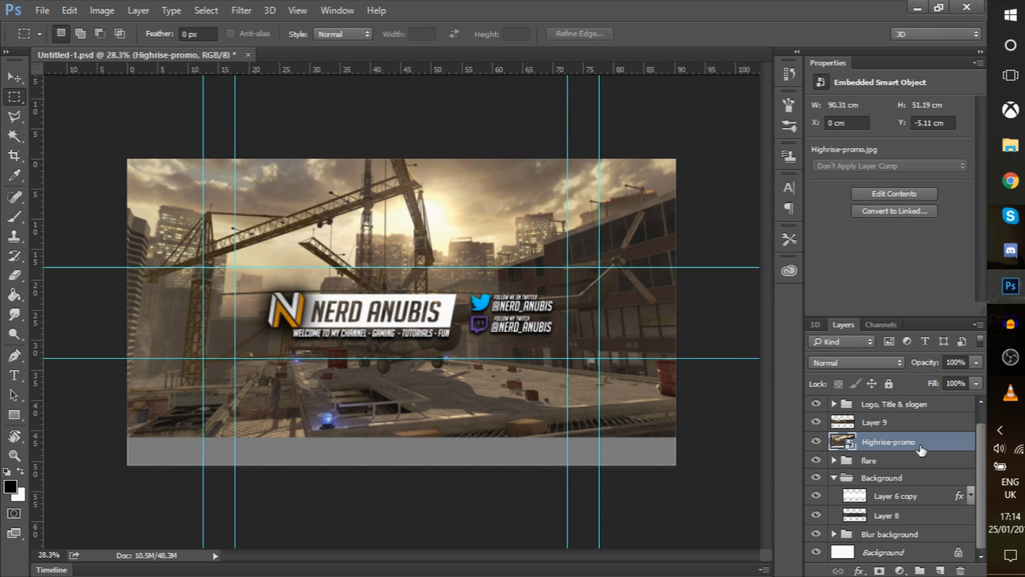
key(Delete)
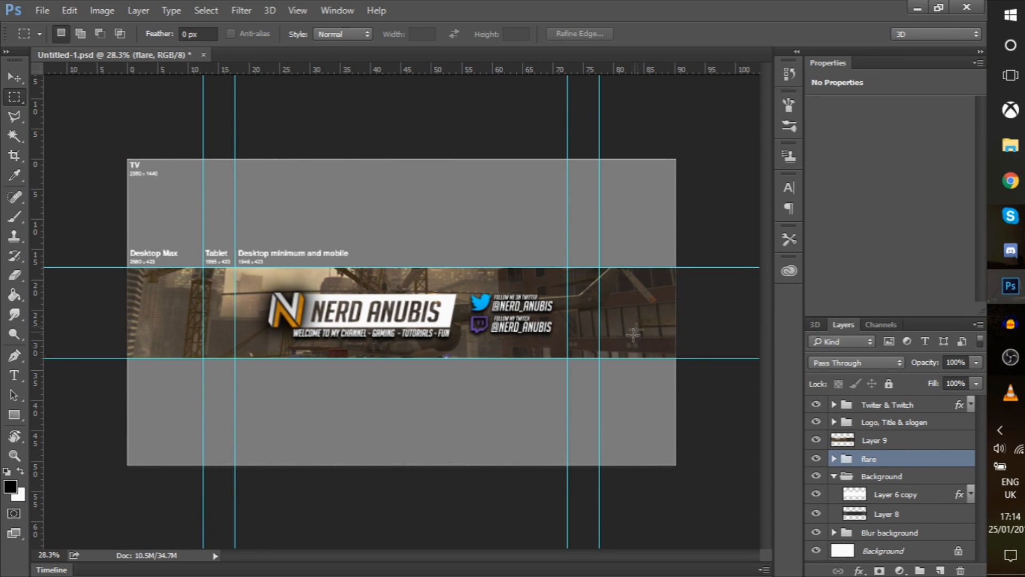
key(ctrl+z)
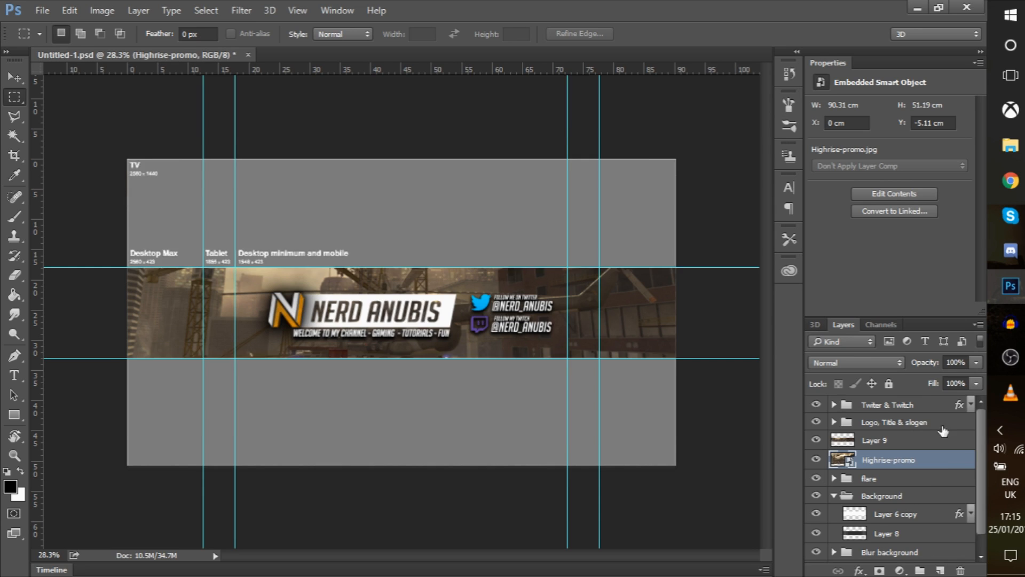
scroll(917, 453, down, 1)
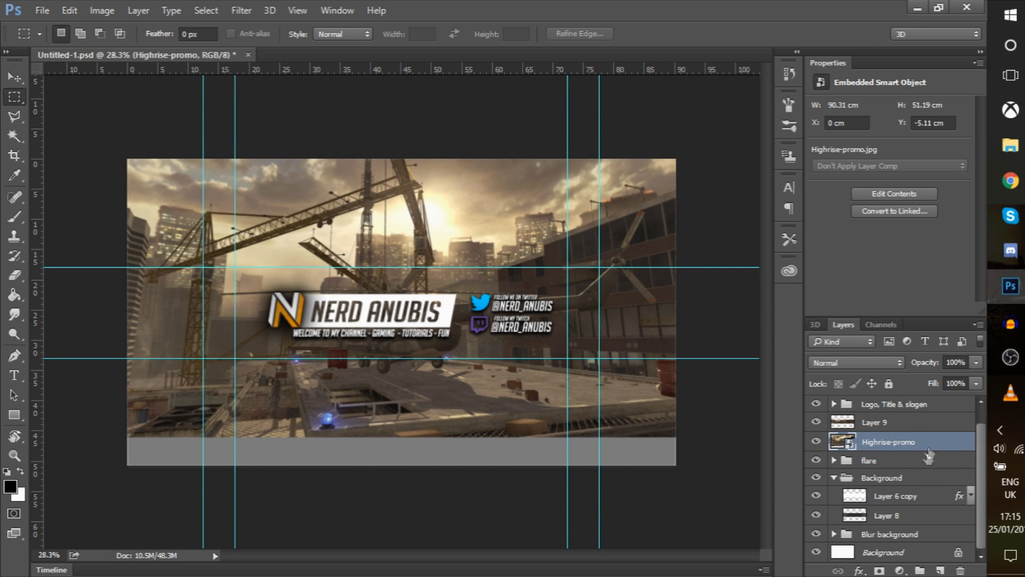
click(908, 426)
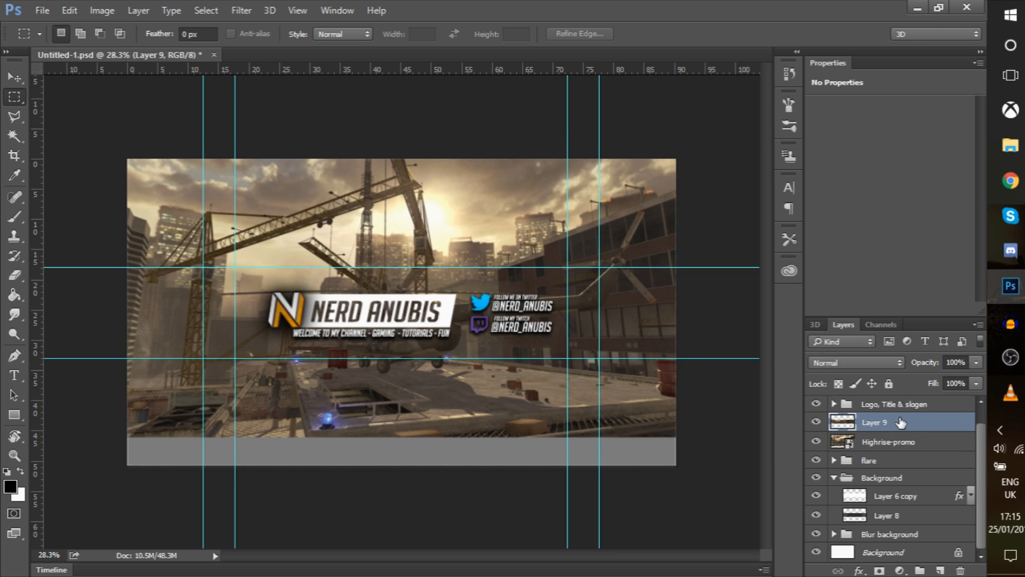
Move Layer 9 into the Background group and delete Layer 8
drag(907, 425, 917, 507)
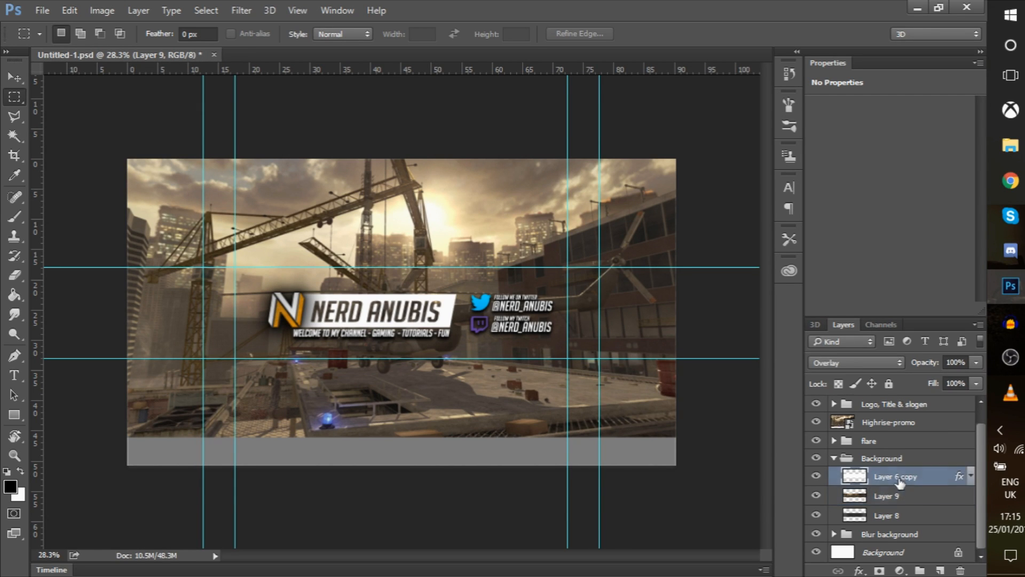
click(929, 520)
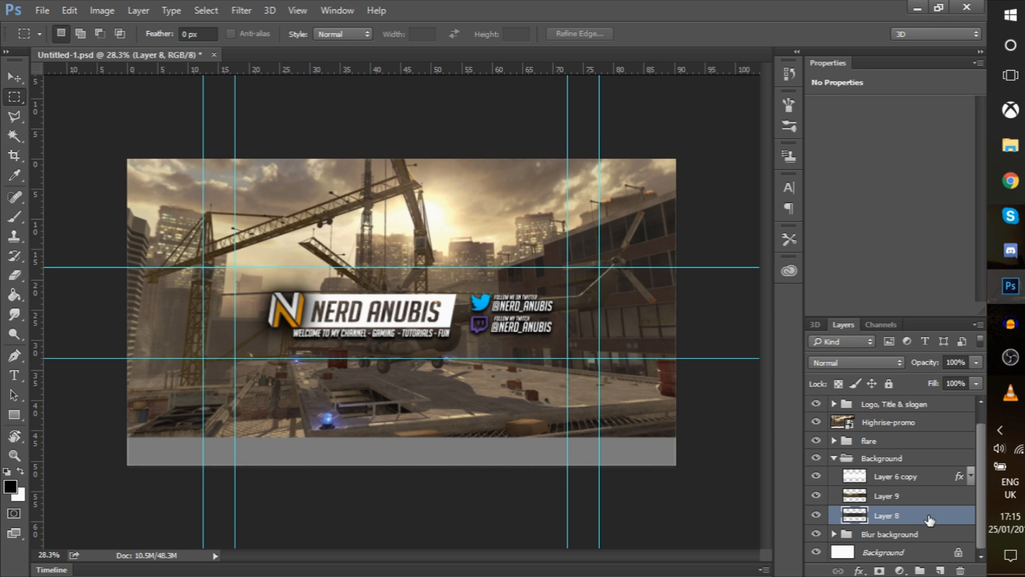
key(Delete)
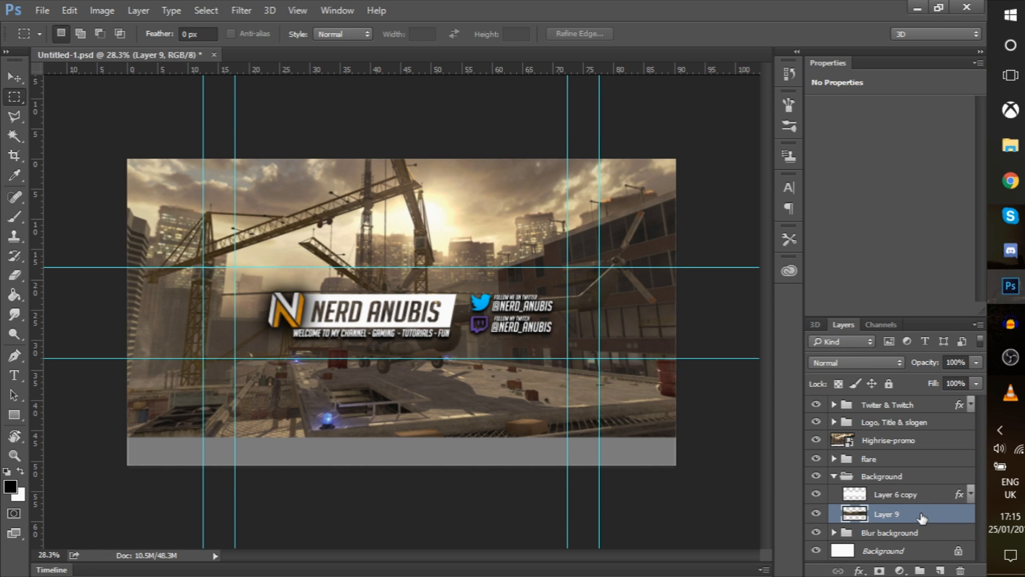
Stretch Highrise-promo to 55.92 cm tall and move it into the Blur background group
click(930, 441)
key(ctrl+t)
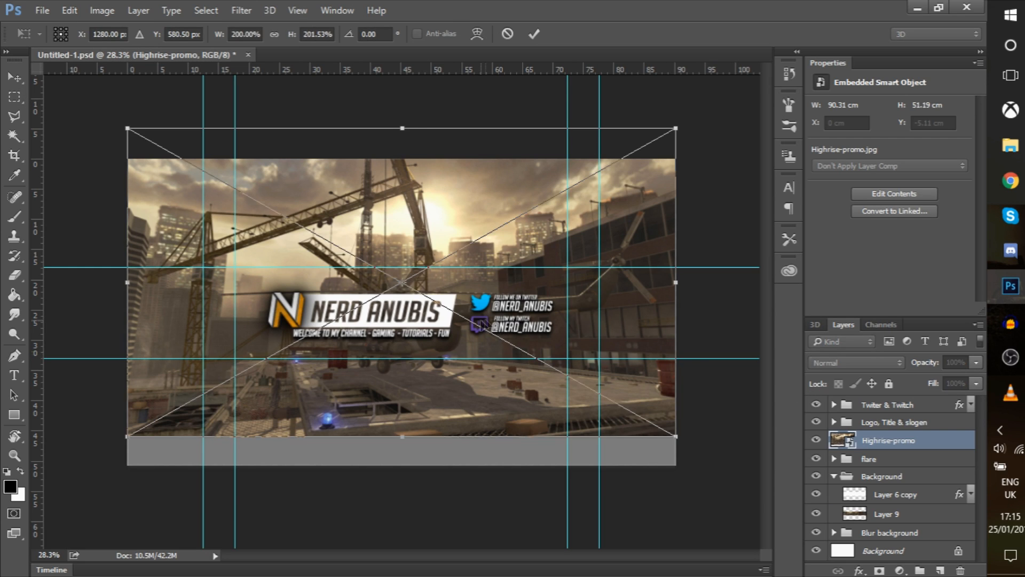
drag(400, 432, 399, 466)
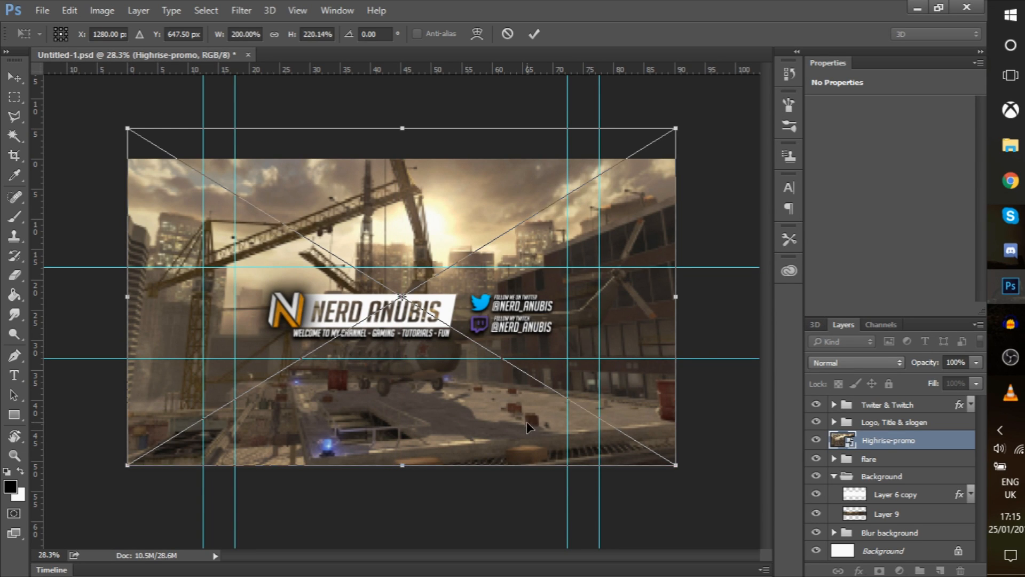
key(m)
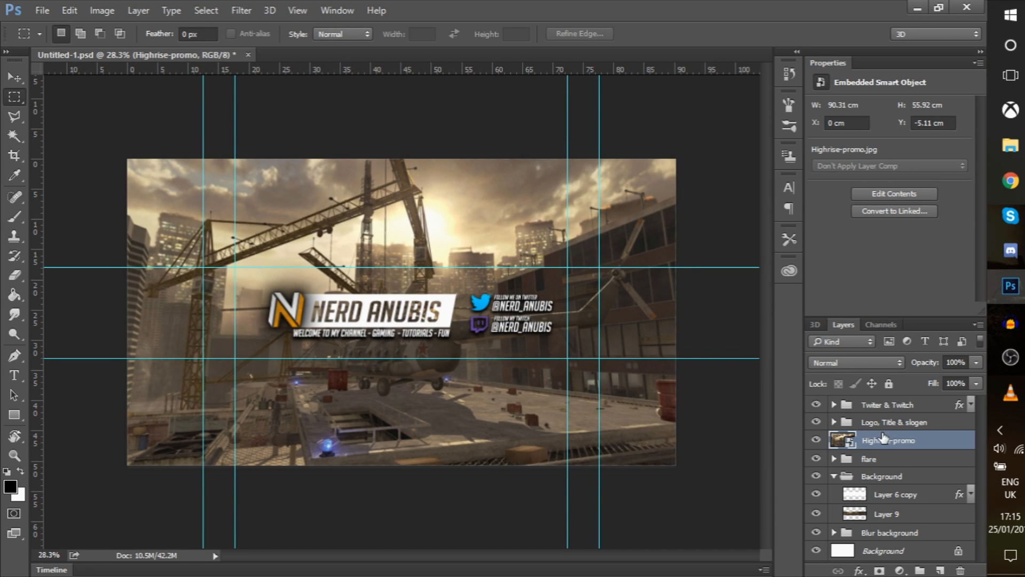
drag(900, 443, 908, 538)
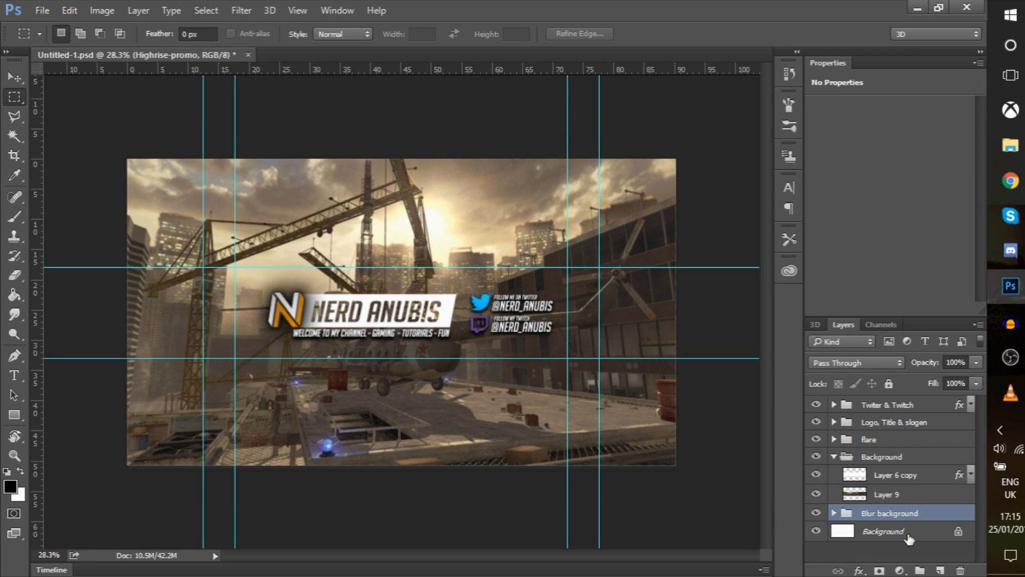
click(871, 495)
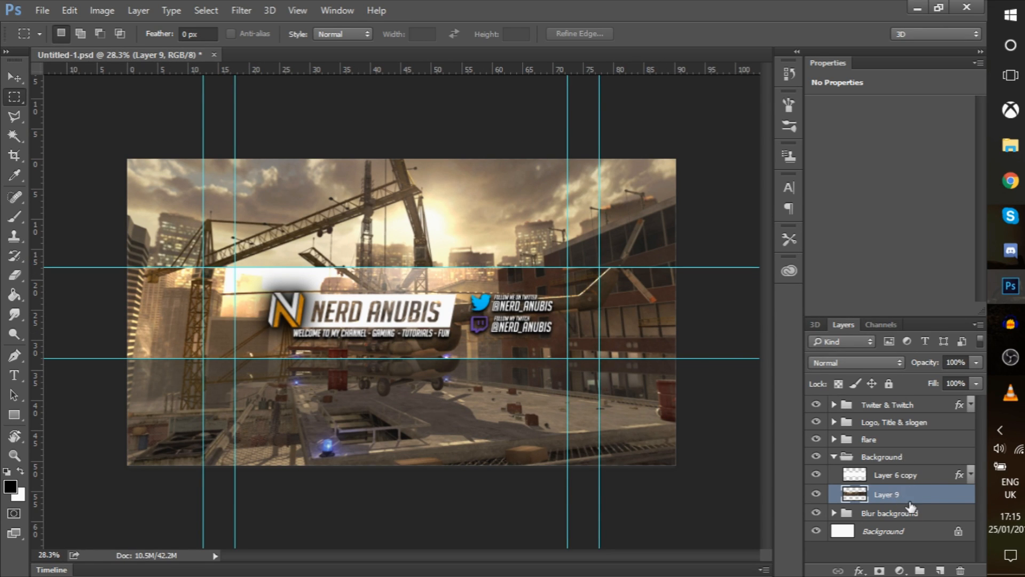
Enable Color Overlay on Layer 9: black, Soft Light blend, 77% opacity
double_click(931, 497)
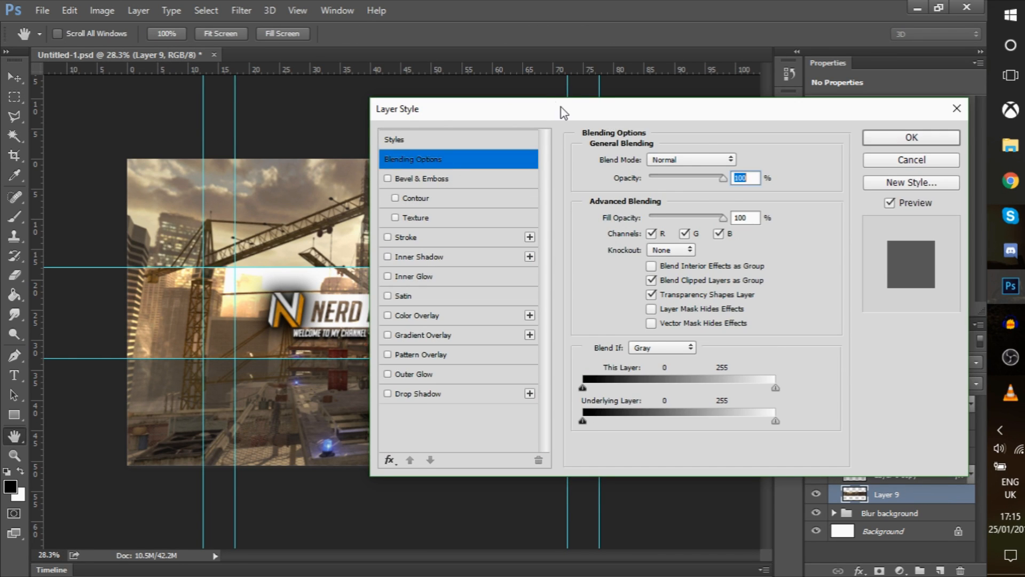
drag(562, 110, 538, 96)
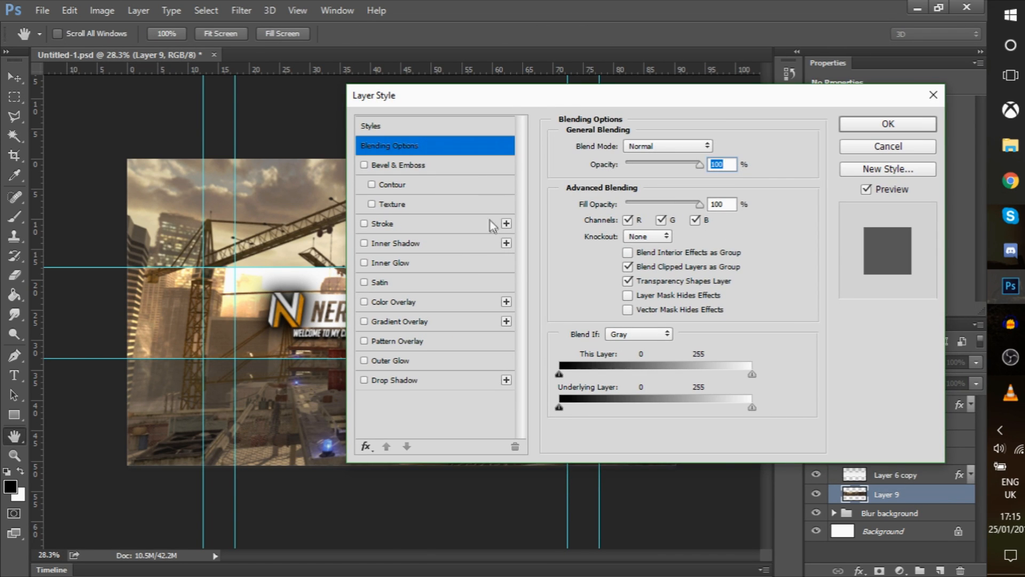
click(445, 301)
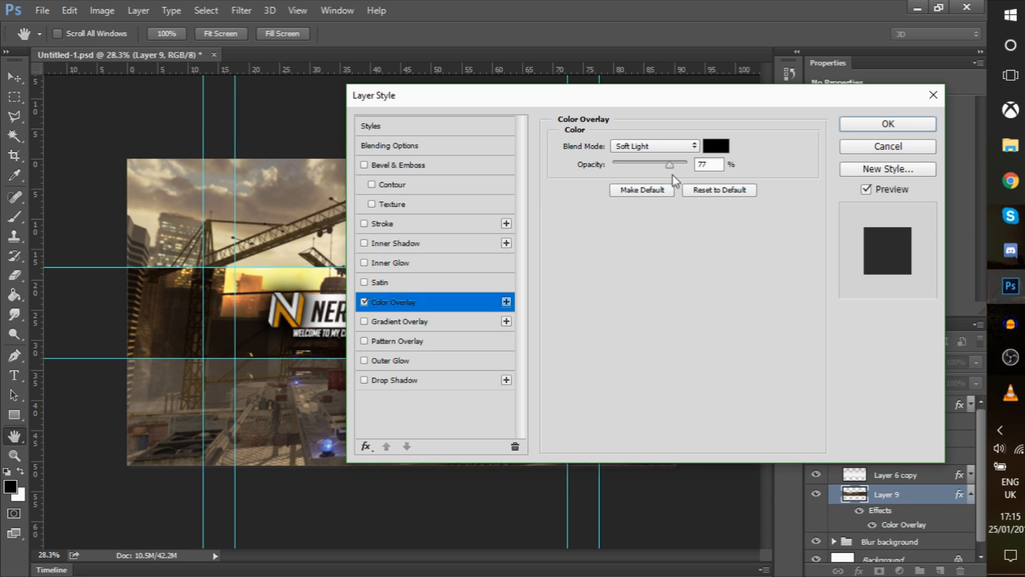
drag(600, 94, 833, 94)
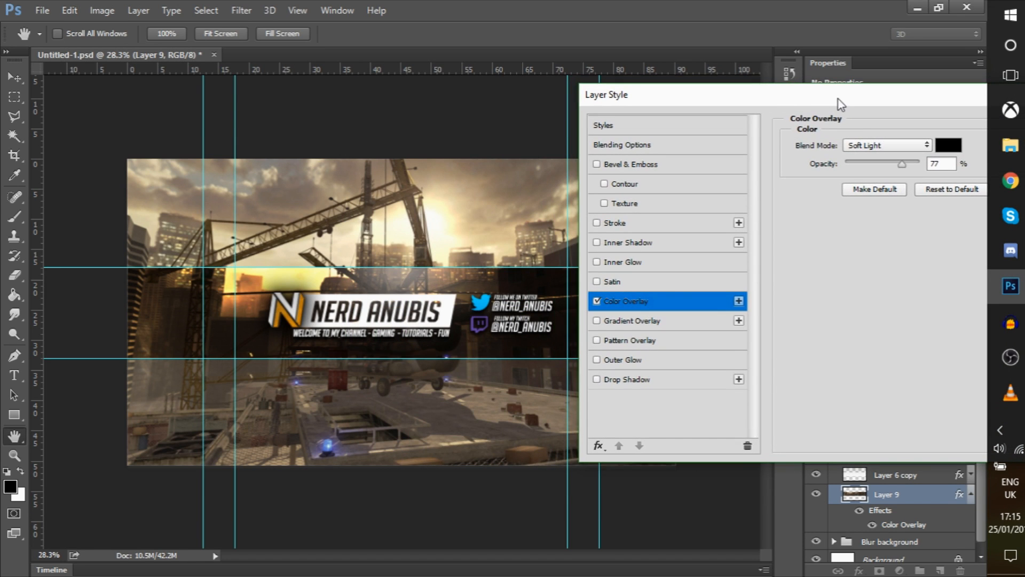
mouse_move(907, 167)
mouse_down()
mouse_move(827, 181)
mouse_move(900, 167)
mouse_up()
text(77)
Enable Inner Shadow on Layer 9 with 63 px distance, 26% choke, 65 px size
click(663, 246)
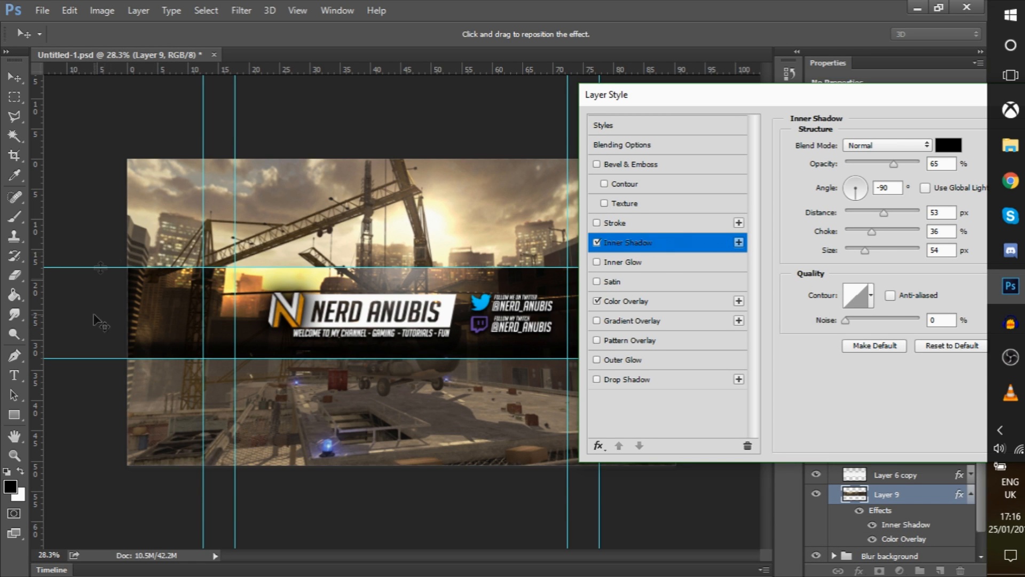
mouse_move(758, 91)
mouse_down()
mouse_move(919, 90)
mouse_move(772, 90)
mouse_up()
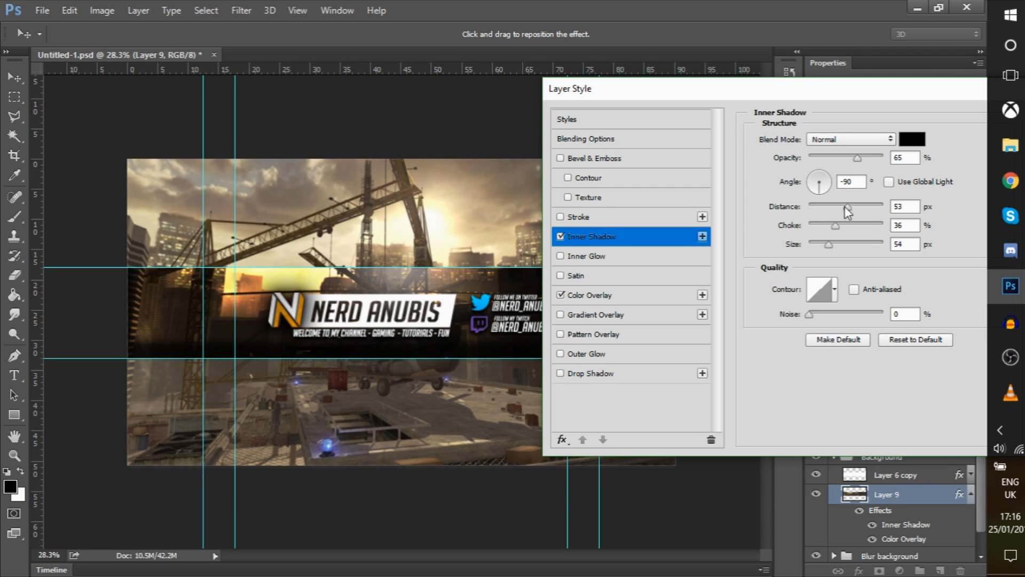
drag(848, 206, 838, 207)
drag(807, 223, 801, 224)
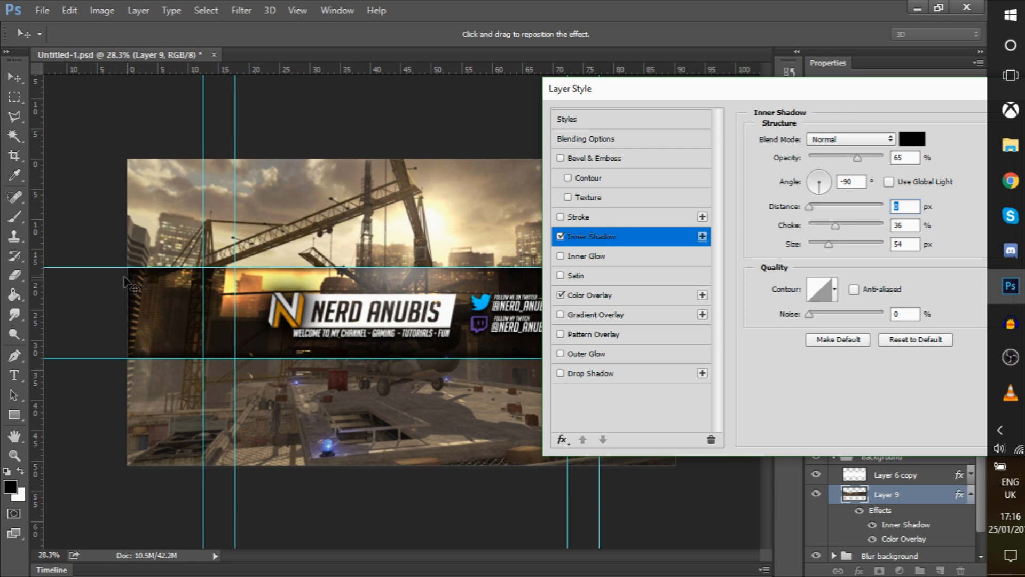
drag(808, 208, 852, 207)
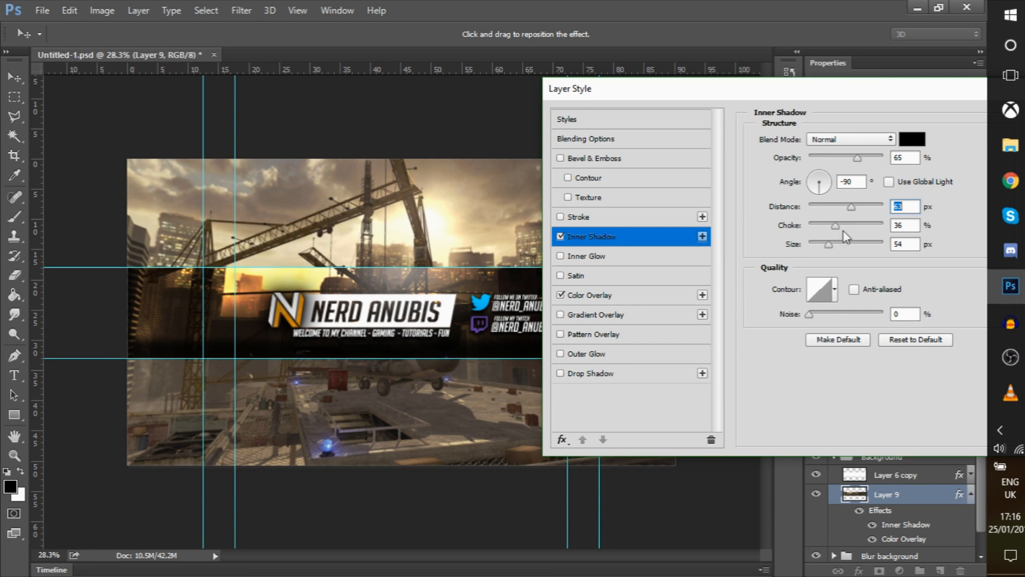
drag(836, 224, 832, 247)
drag(828, 226, 830, 227)
drag(862, 98, 633, 93)
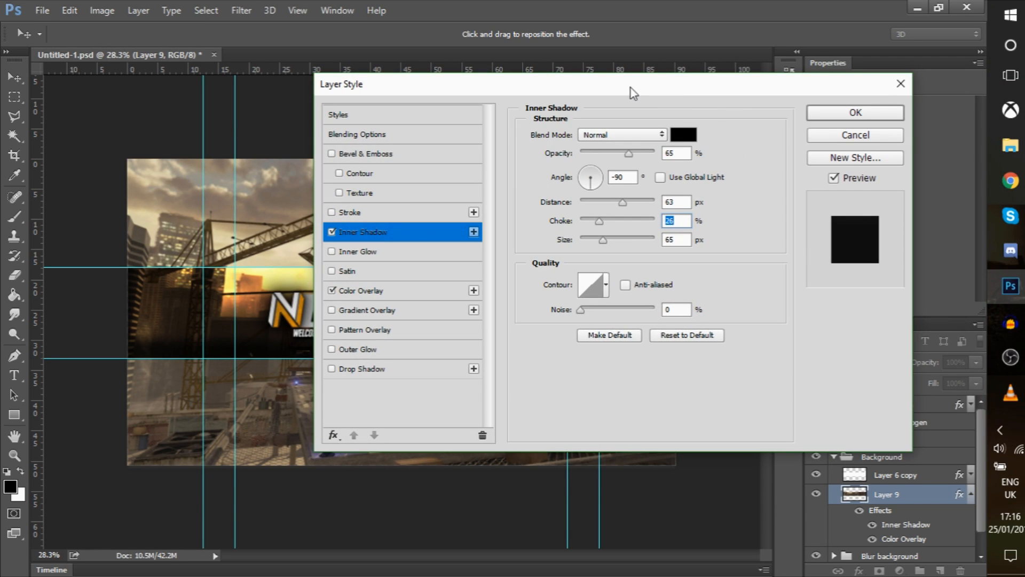
click(831, 113)
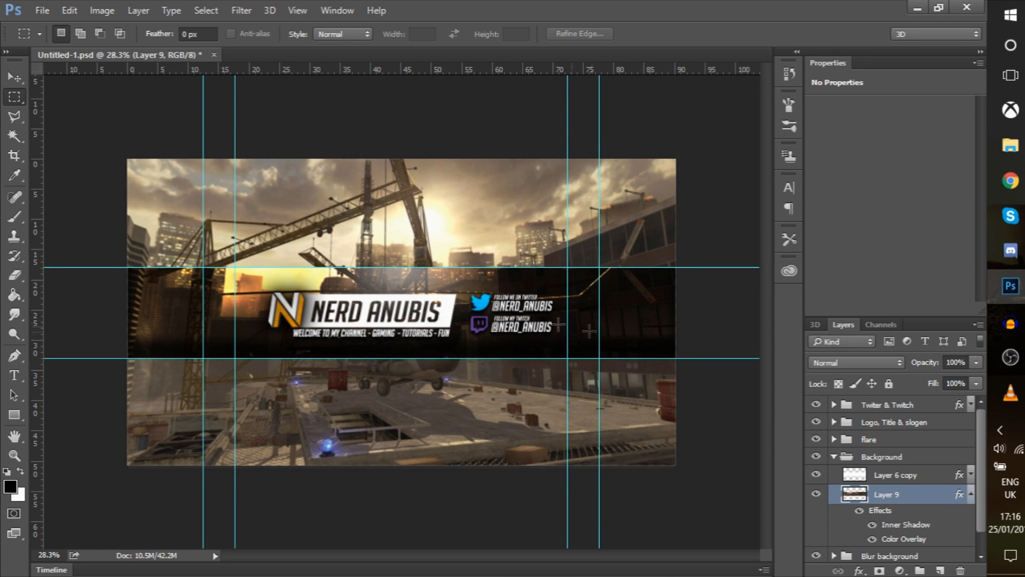
Collapse the Background group, expand Blur background, and drag Highrise-promo beneath Layer 6
scroll(884, 488, down, 1)
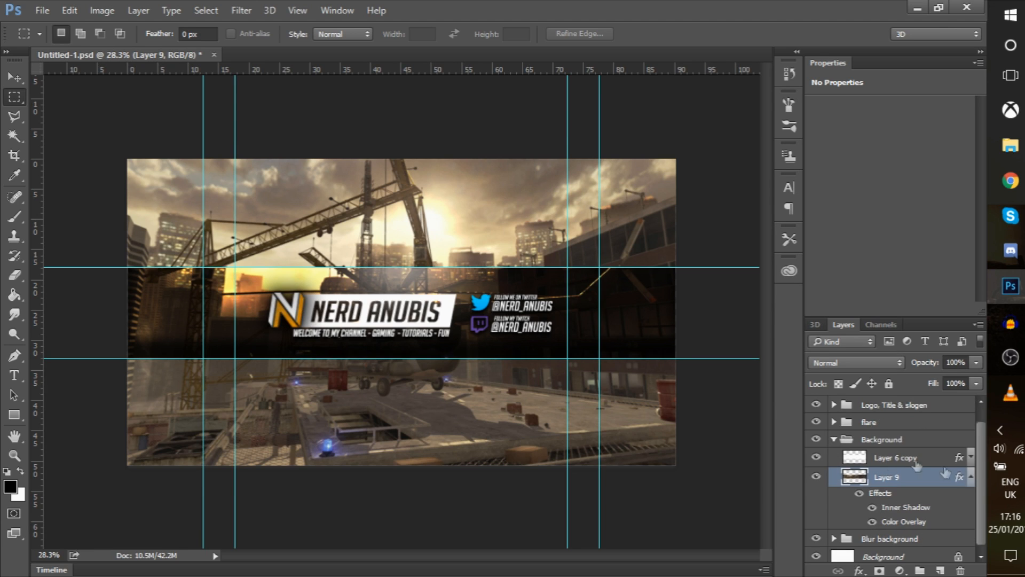
click(971, 477)
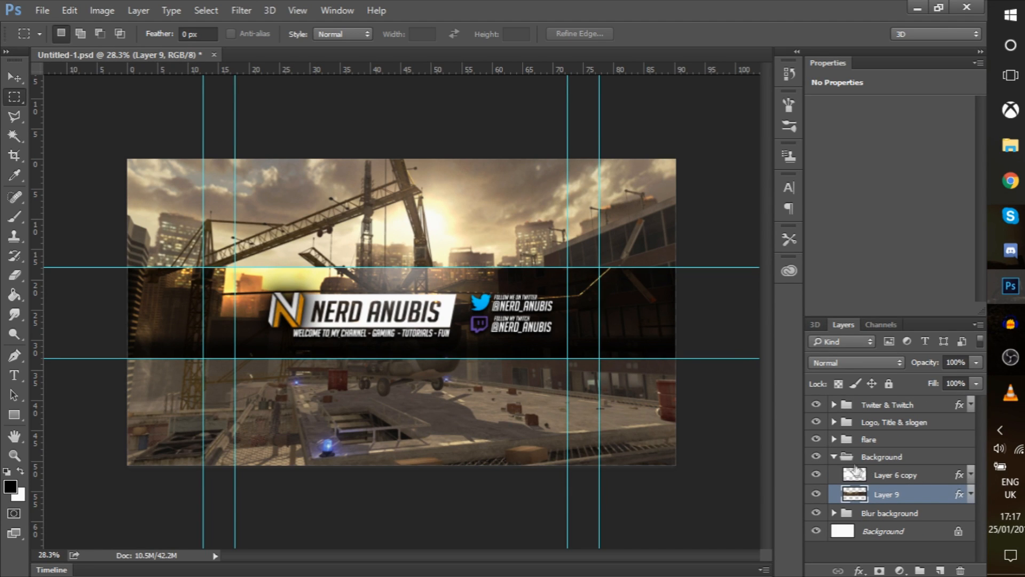
click(836, 458)
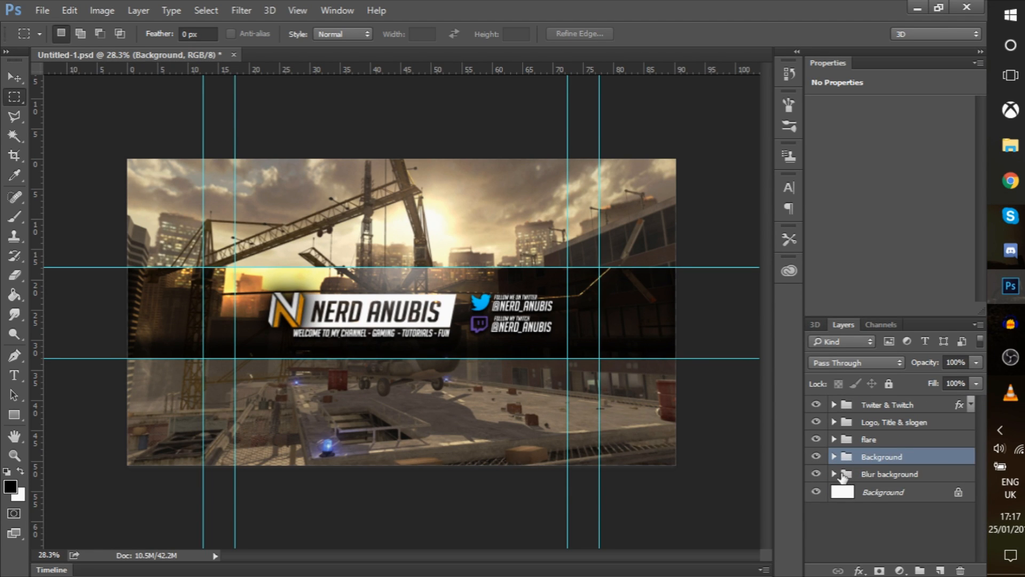
click(834, 474)
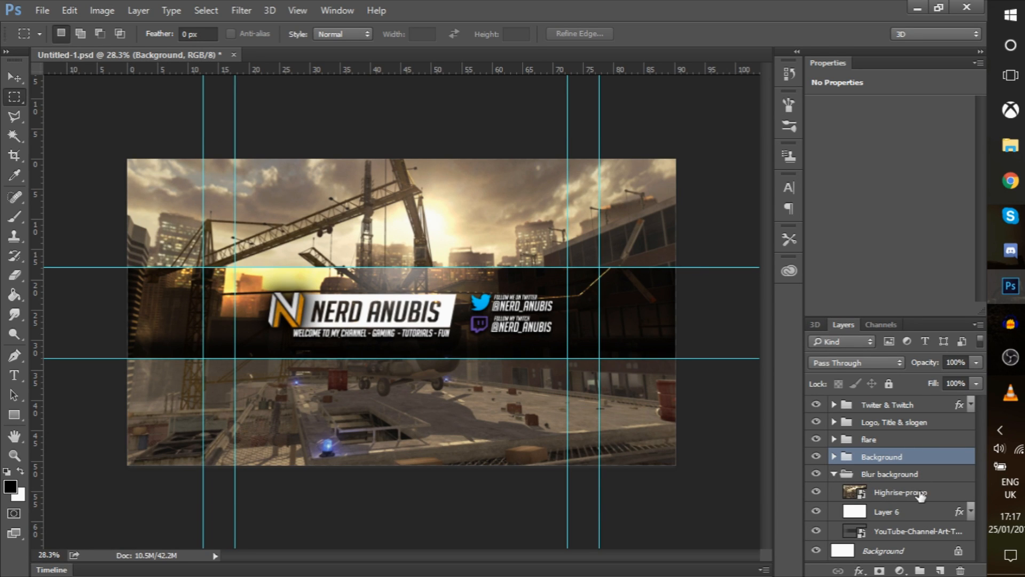
drag(923, 495, 928, 527)
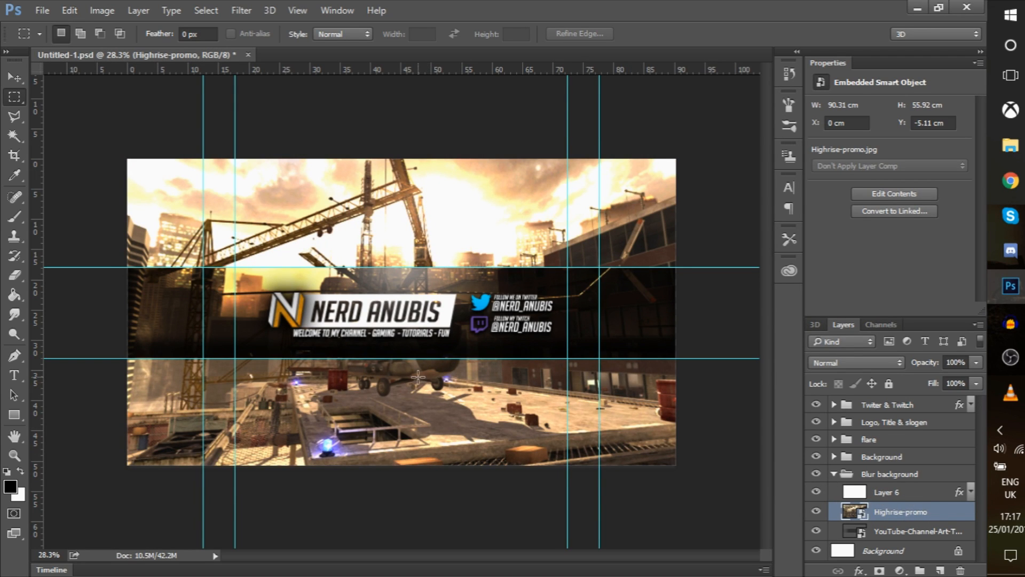
Stretch Highrise-promo's top edge upward so the scene measures 90.31 × 61.28 cm
key(ctrl+t)
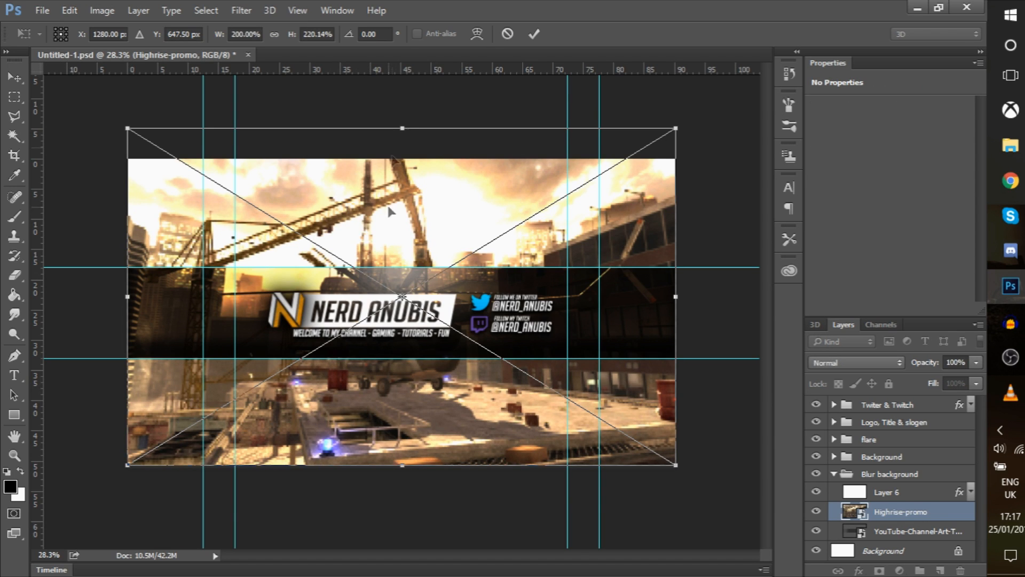
drag(402, 129, 403, 89)
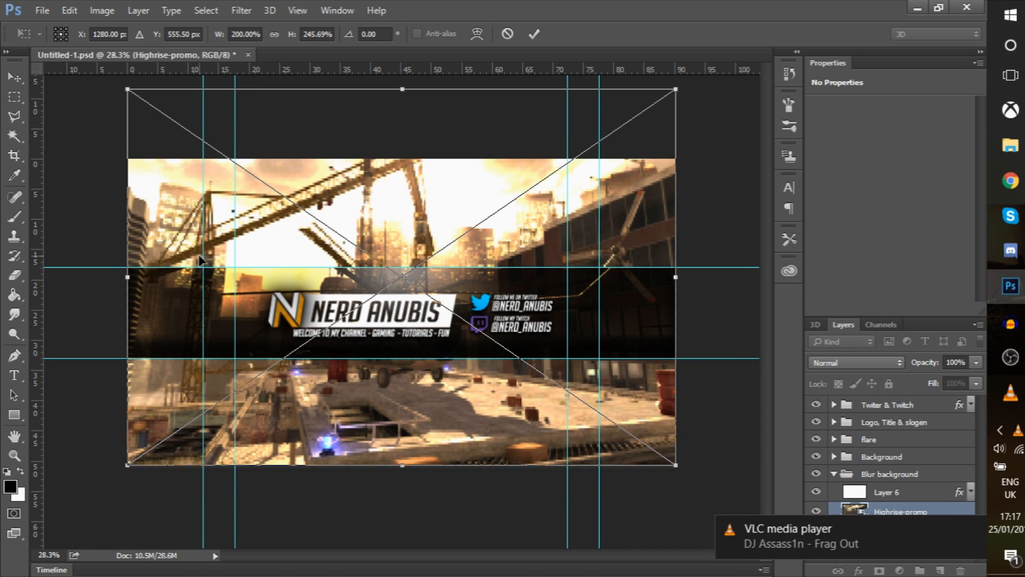
drag(402, 94, 402, 99)
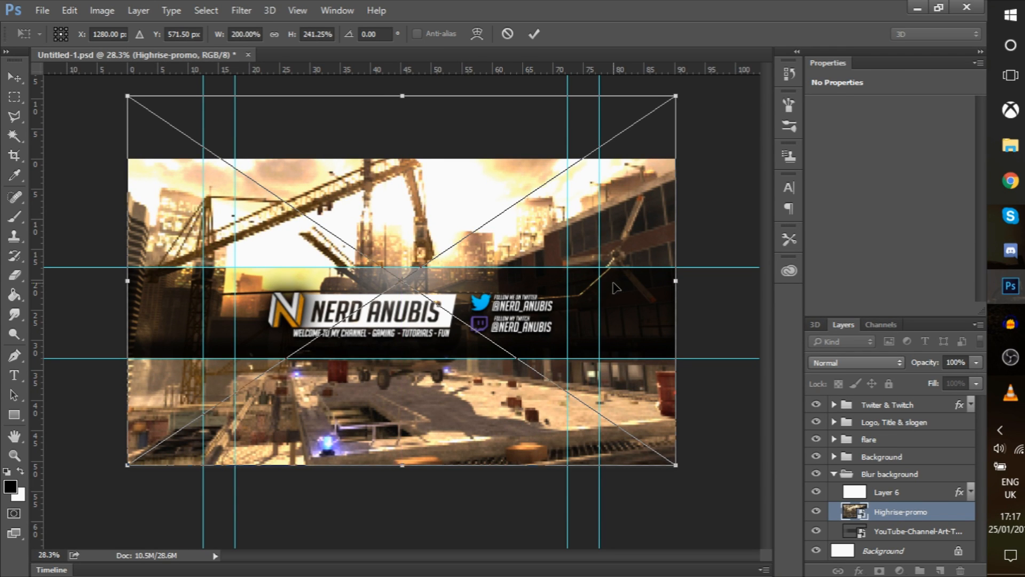
key(Return)
key(m)
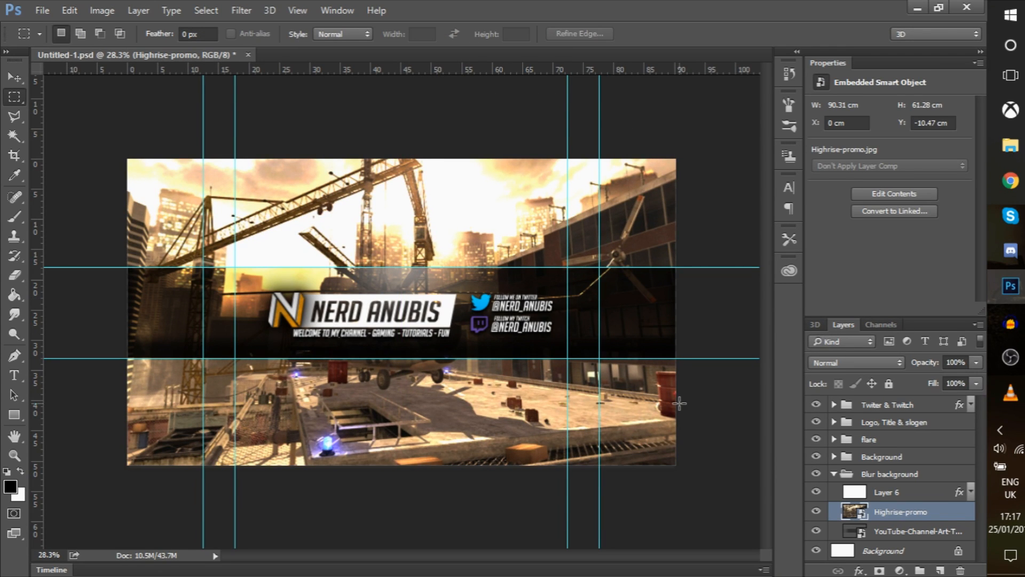
Add a black Soft Light Color Overlay at 77% opacity to the Highrise-promo layer
double_click(943, 517)
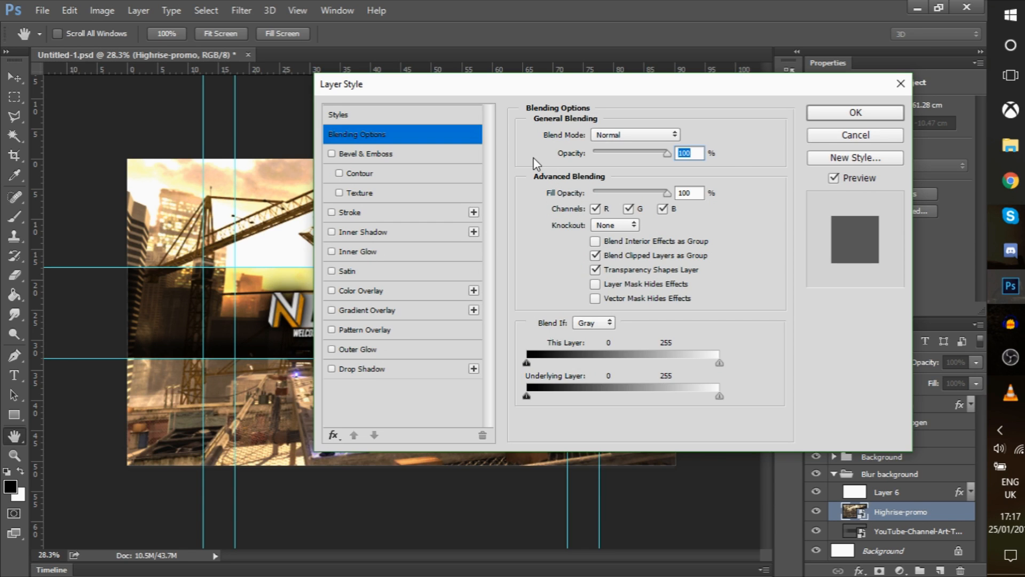
drag(509, 87, 562, 102)
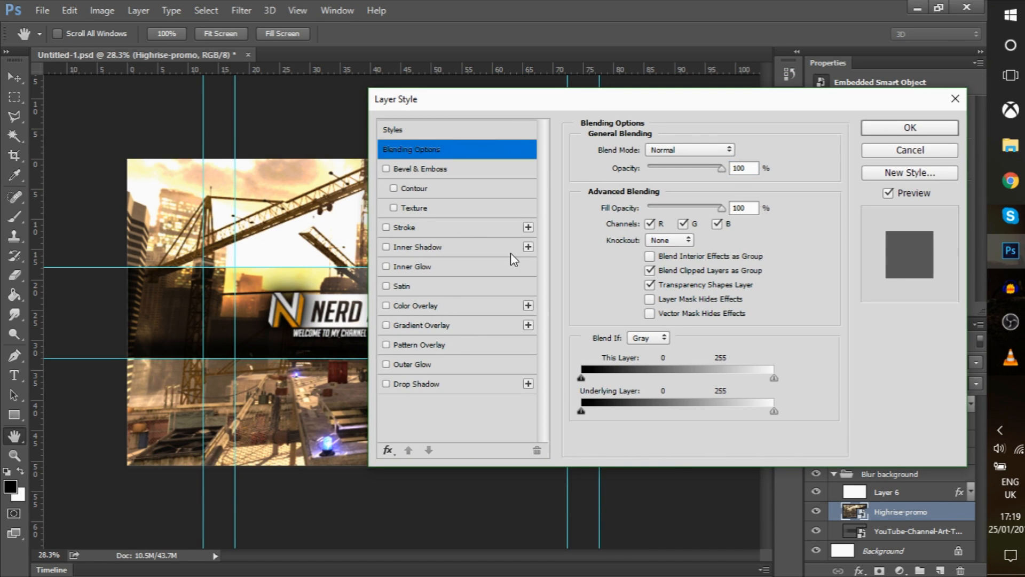
drag(704, 105, 681, 98)
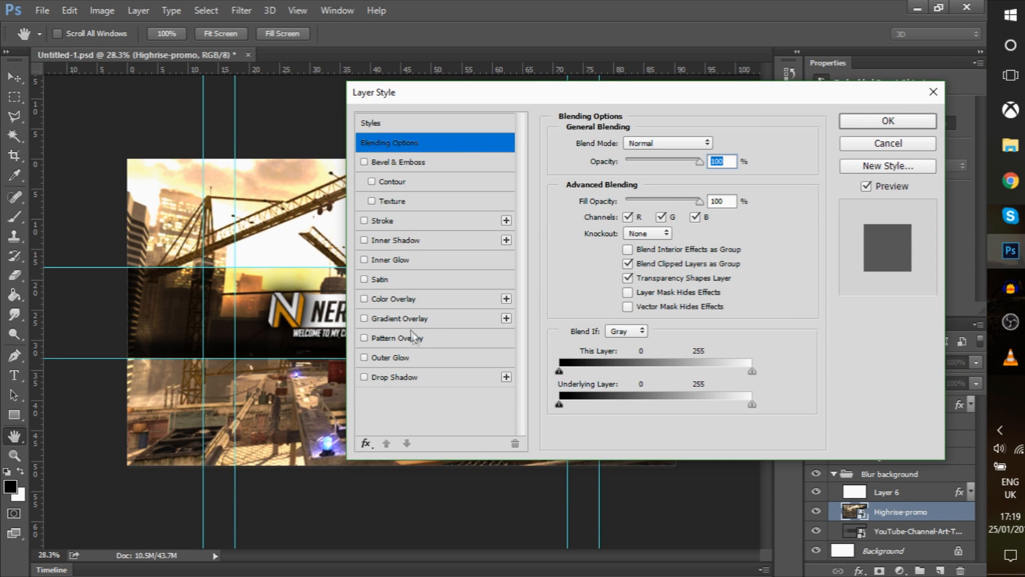
click(435, 301)
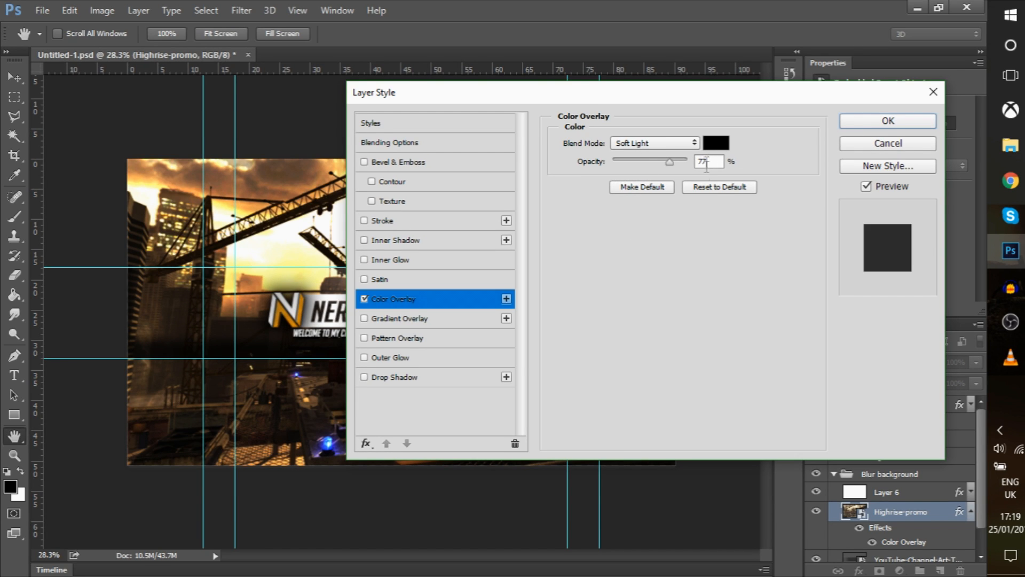
click(854, 122)
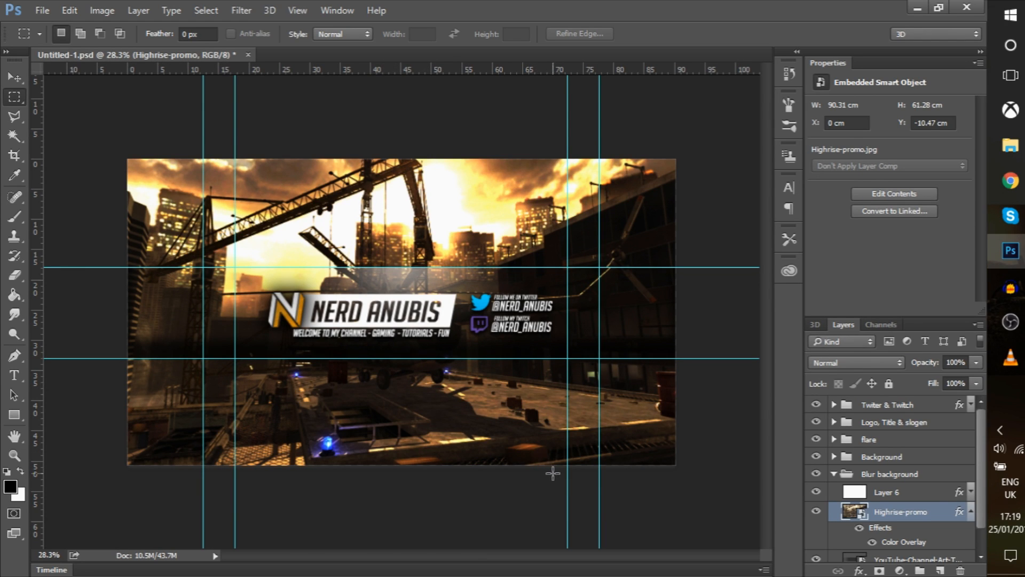
Delete the YouTube-Channel-Art-Template layer
scroll(837, 477, down, 1)
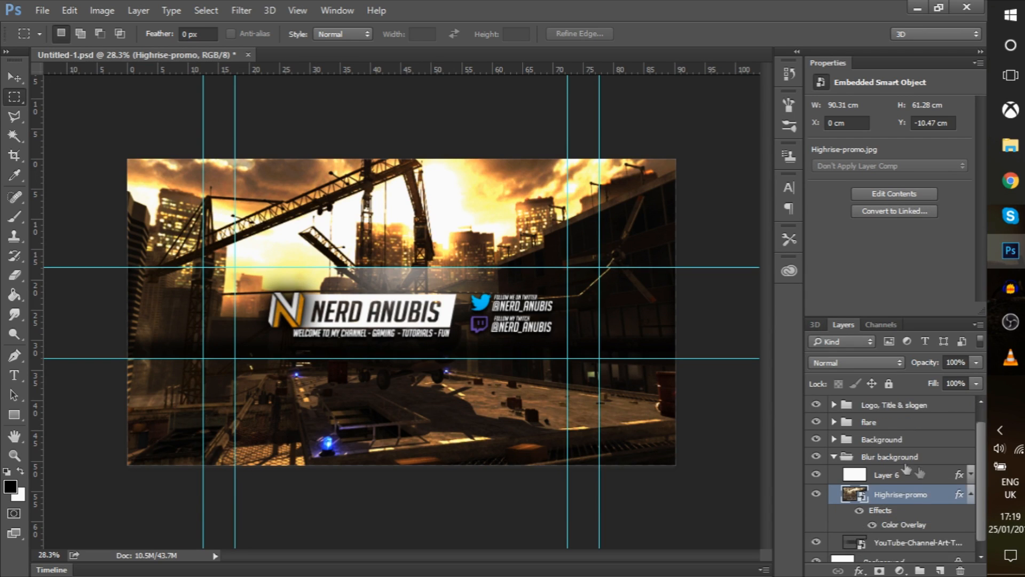
click(916, 533)
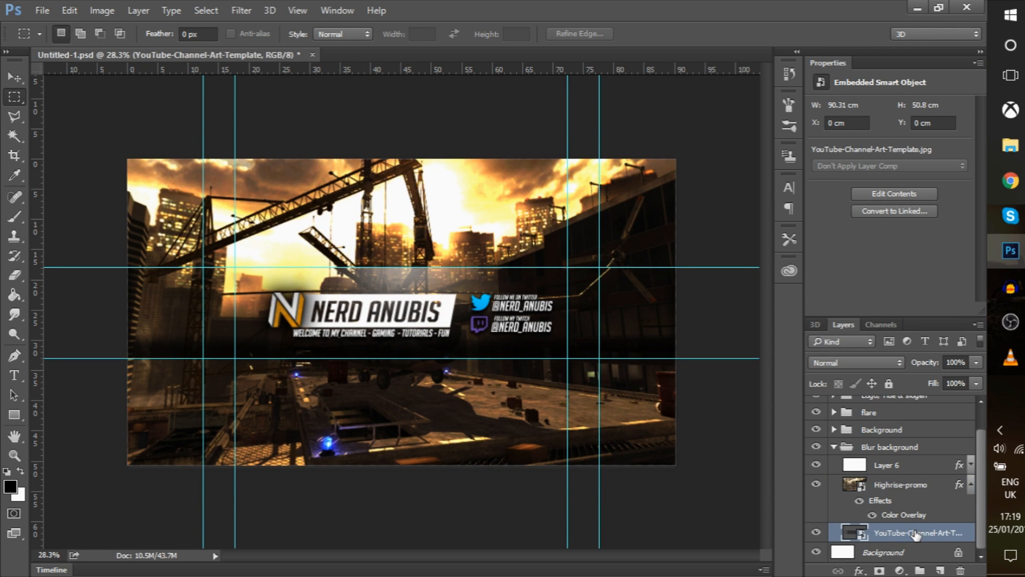
key(Delete)
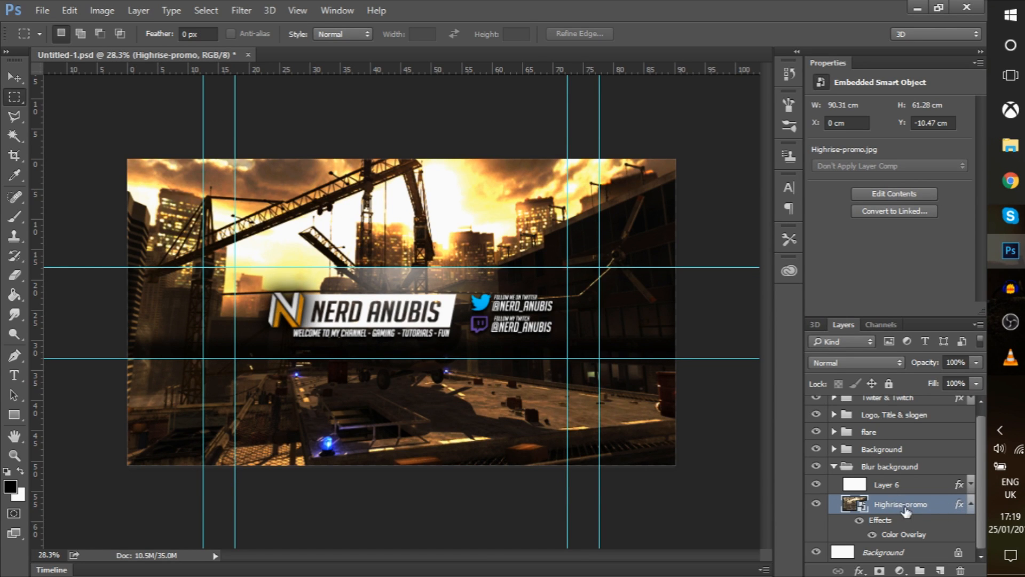
Apply a Gaussian Blur with radius 20 pixels to the Highrise-promo scene
click(241, 10)
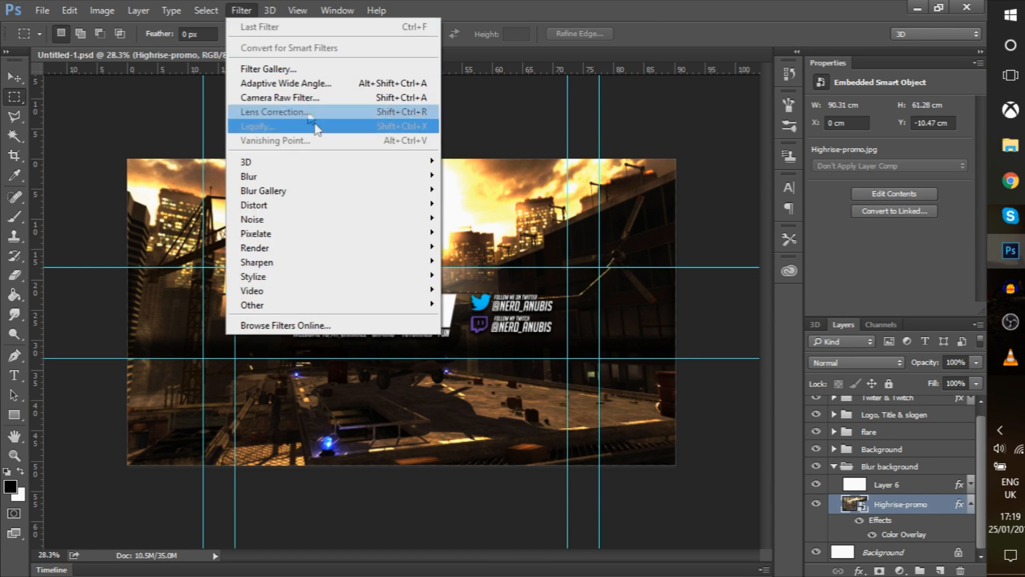
mouse_move(372, 179)
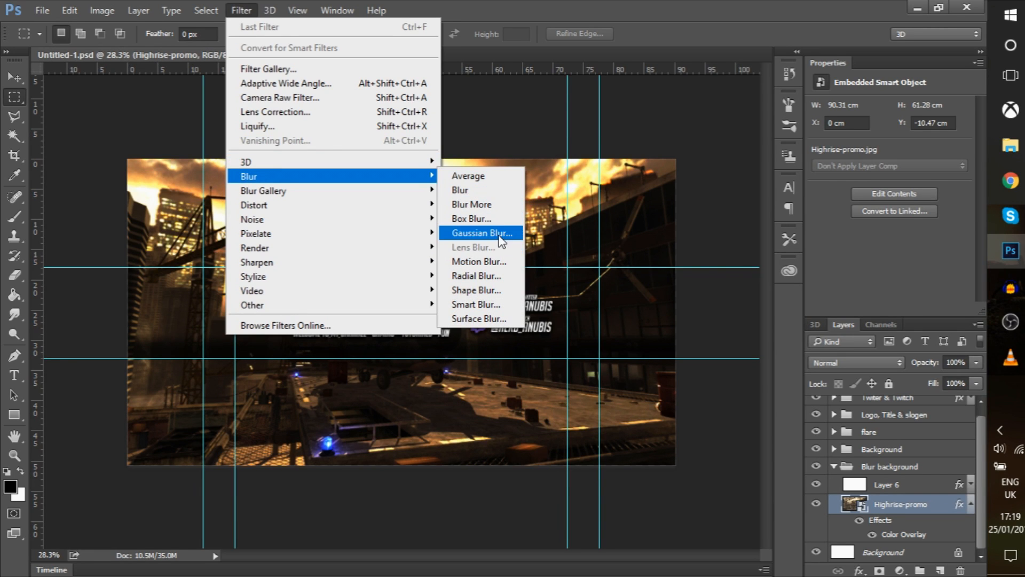
click(484, 232)
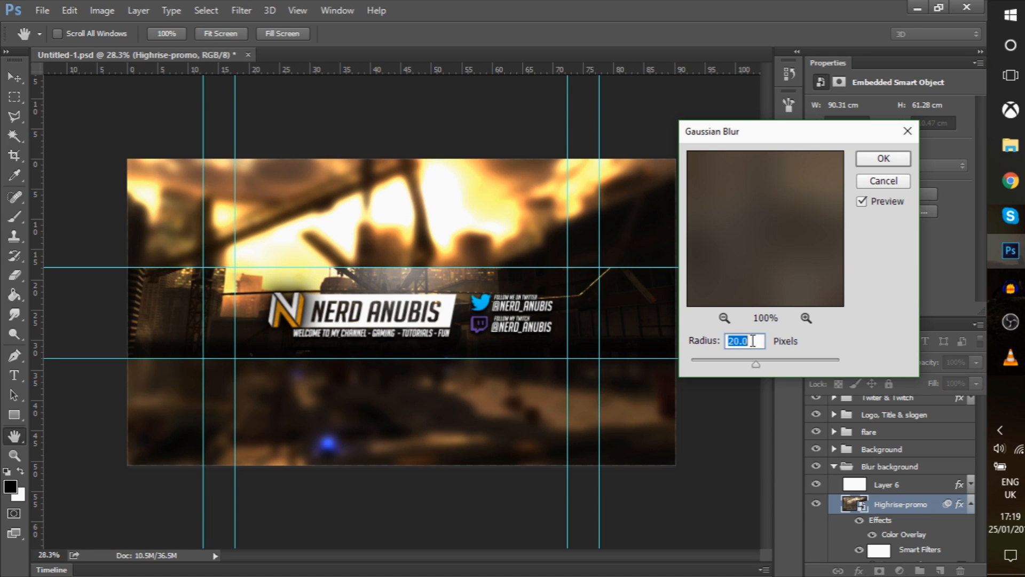
text(25)
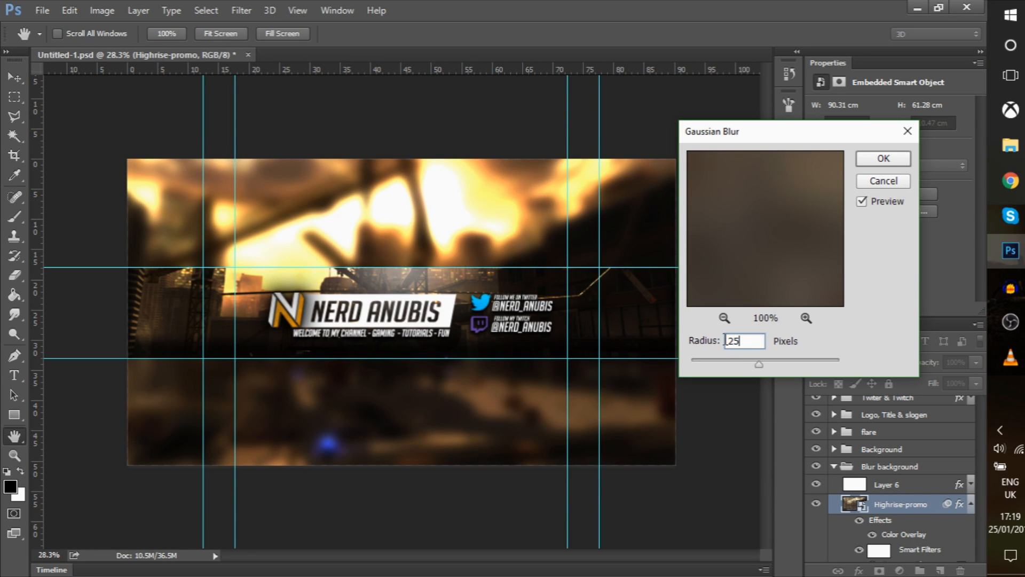
key(BackSpace)
text(0)
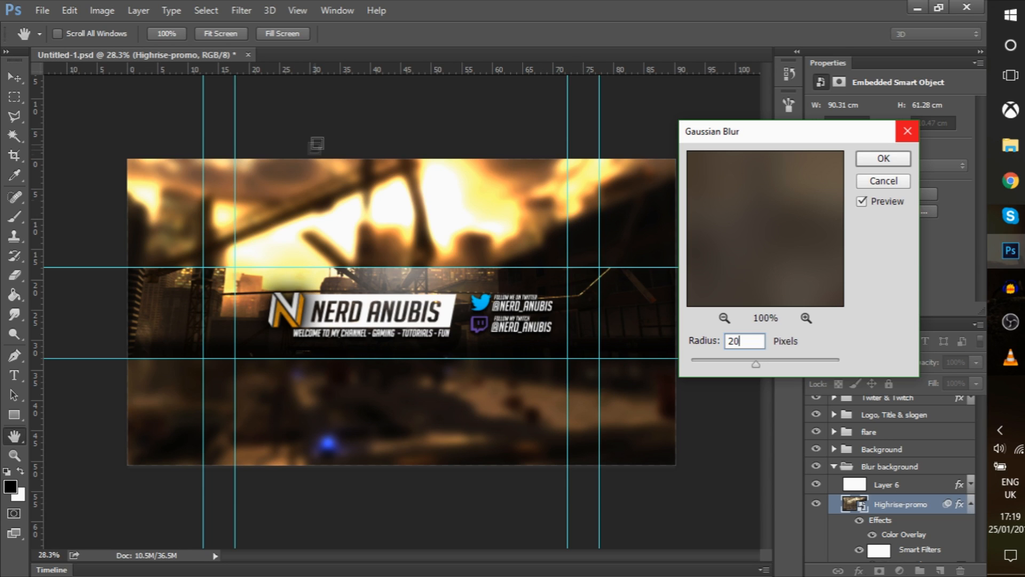
click(860, 158)
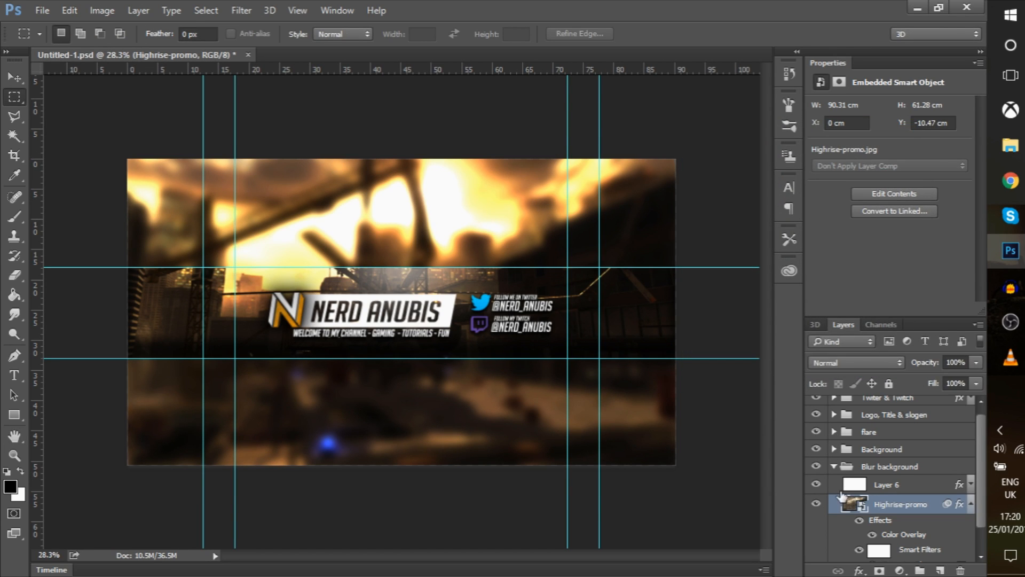
Collapse the Blur background group and marquee the band between the horizontal and outer vertical guides
click(834, 467)
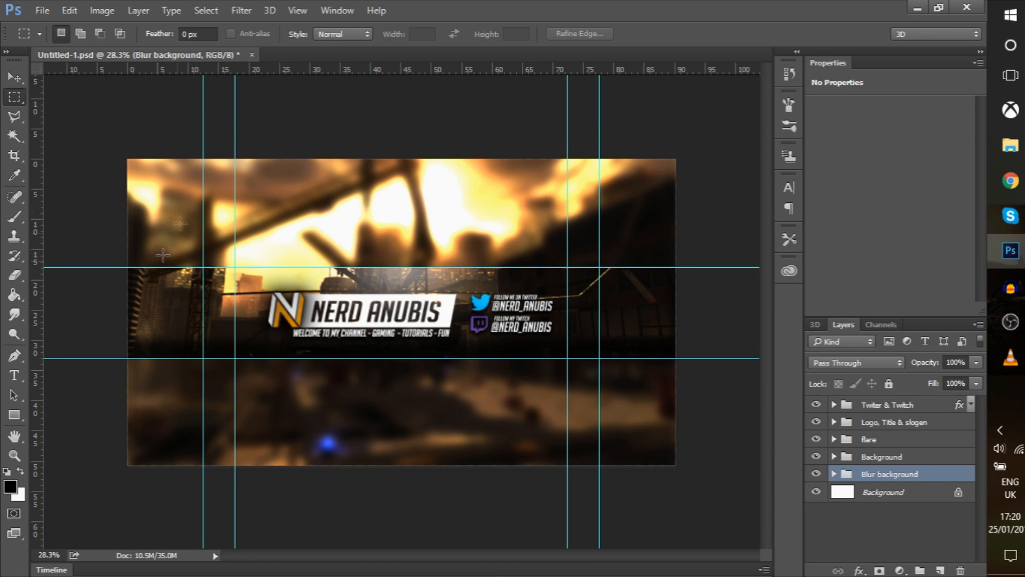
drag(128, 267, 676, 358)
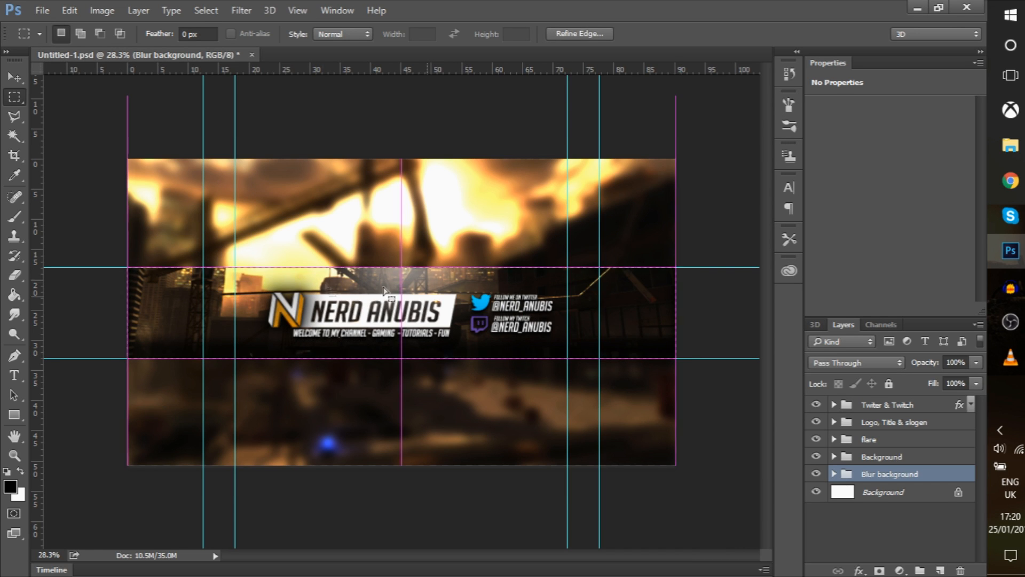
drag(203, 267, 599, 358)
Preview the inner-guide area and the whole banner with marquees, then deselect
click(13, 202)
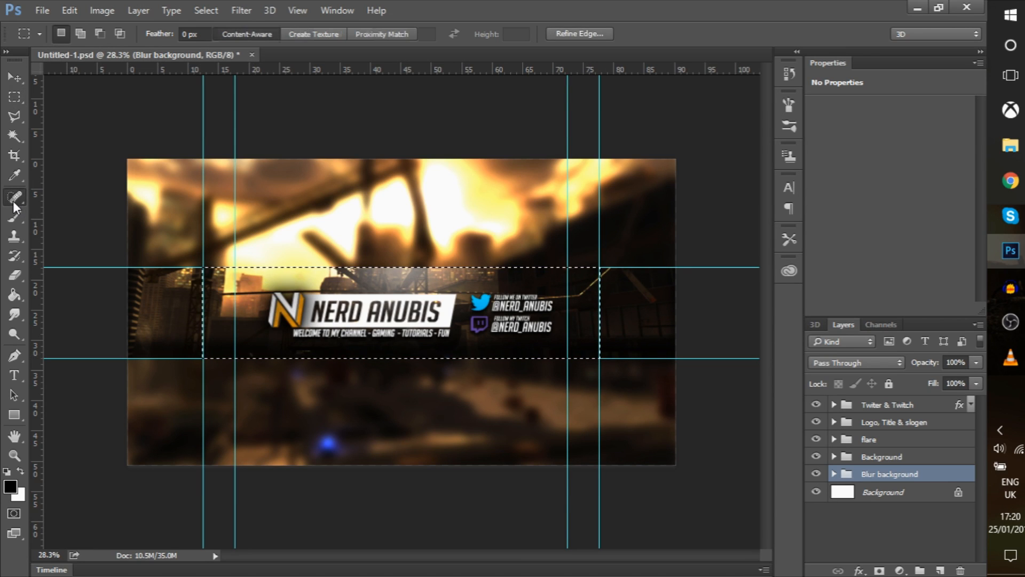
click(17, 97)
click(67, 201)
drag(235, 267, 568, 358)
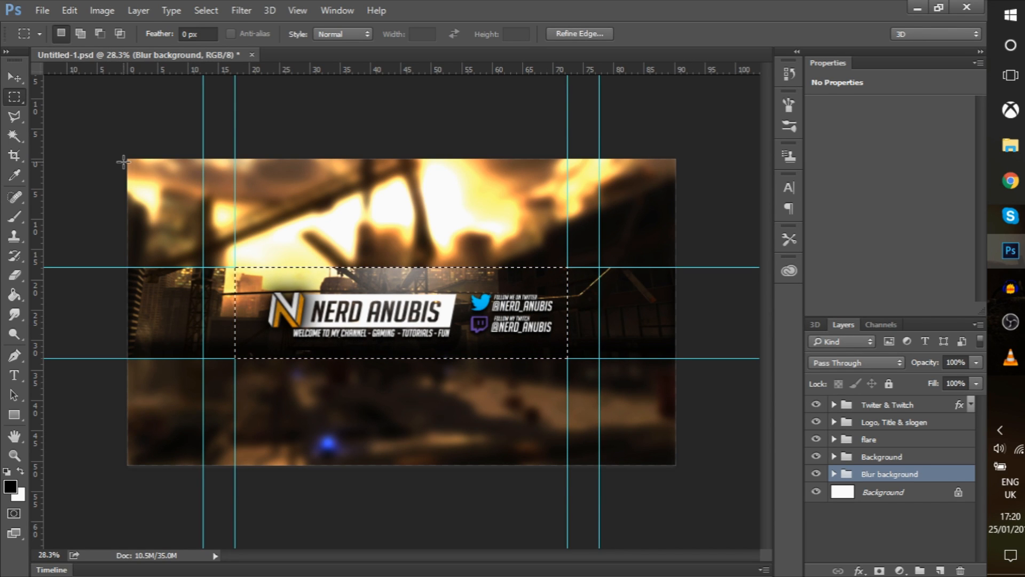
drag(125, 157, 678, 462)
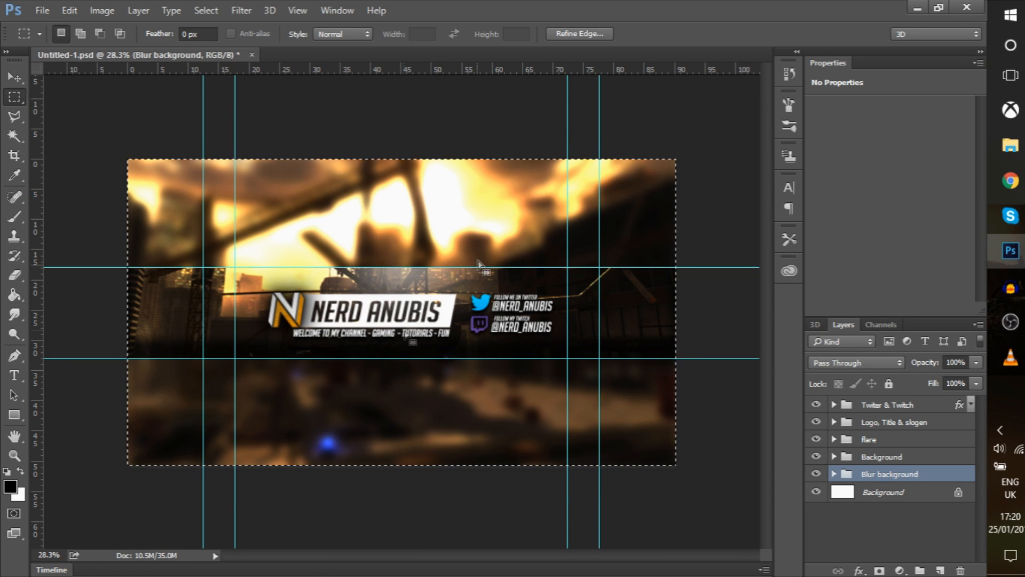
click(391, 301)
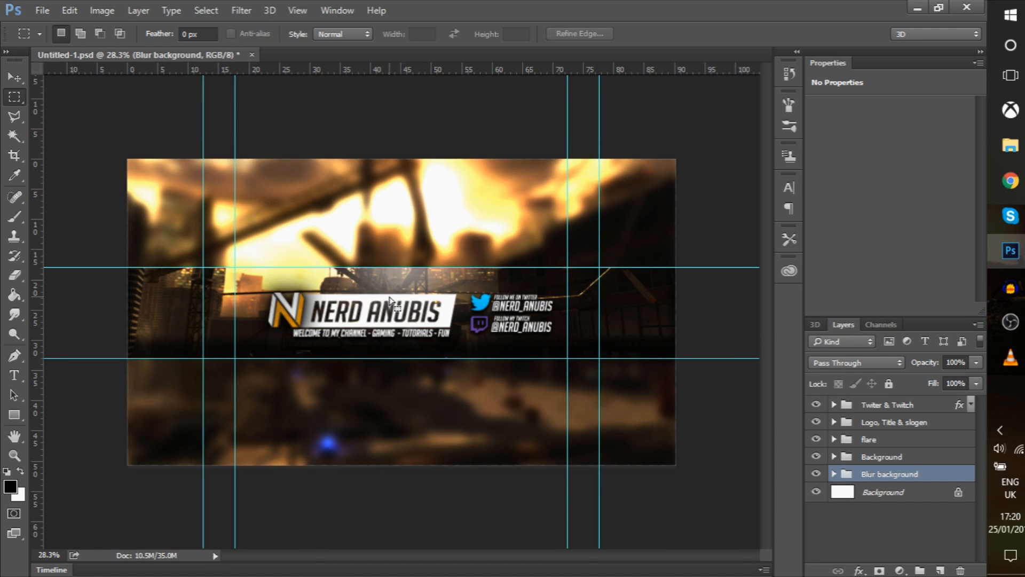